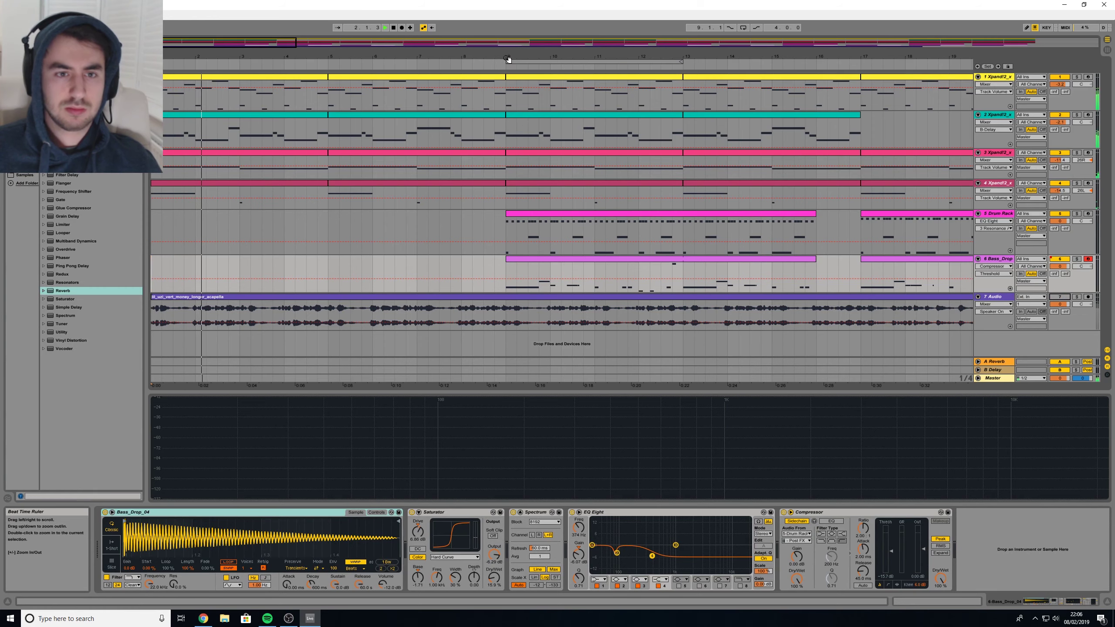
Play the arrangement from around bar 9, solo the Audio track, and listen to the acapella from bar 9
{"action": "left_click", "coordinate": [524, 98]}
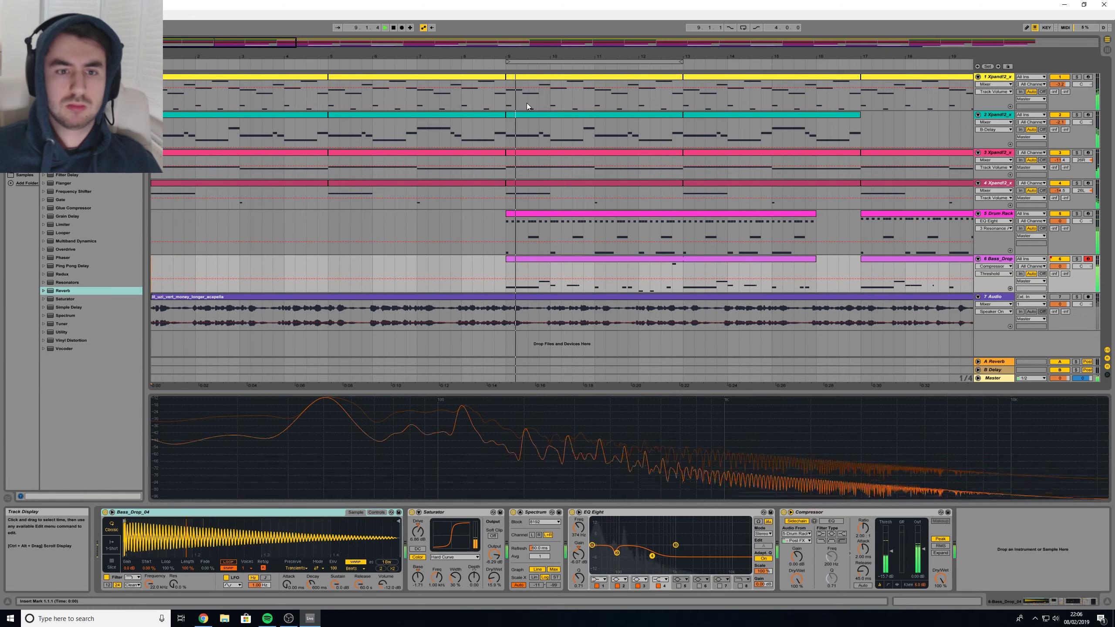
{"action": "left_click", "coordinate": [1075, 298]}
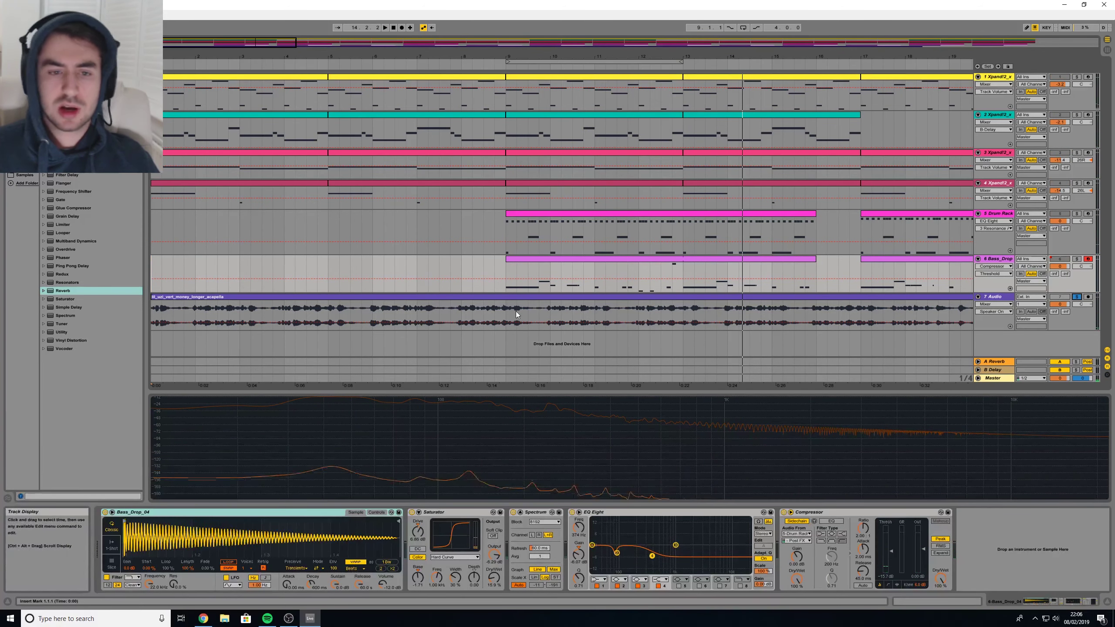
{"action": "left_click", "coordinate": [506, 302]}
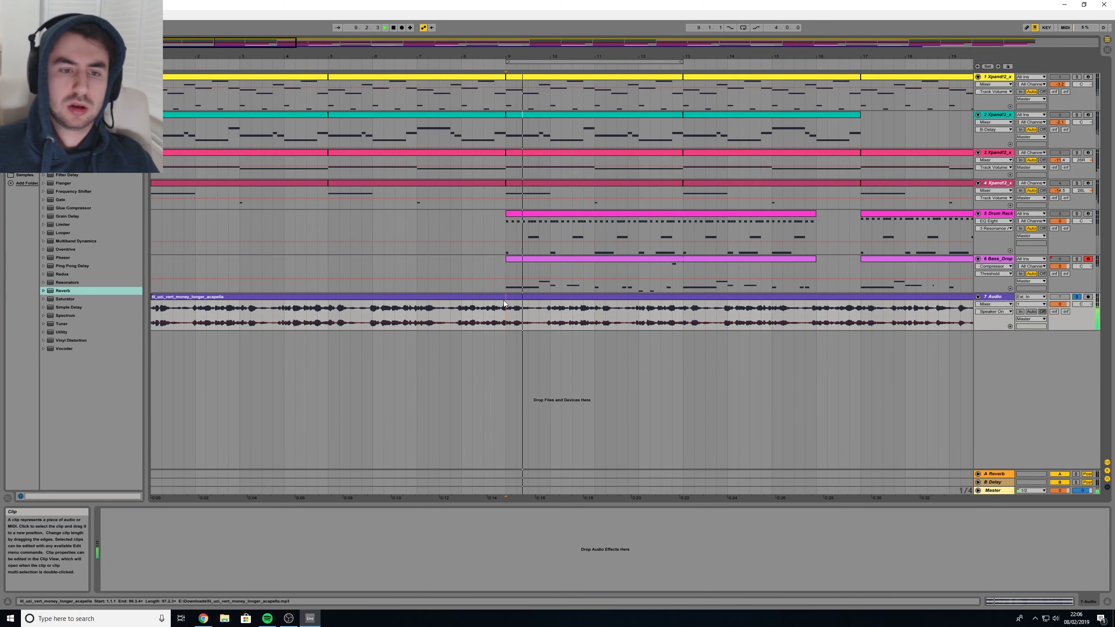
{"action": "left_click", "coordinate": [504, 301]}
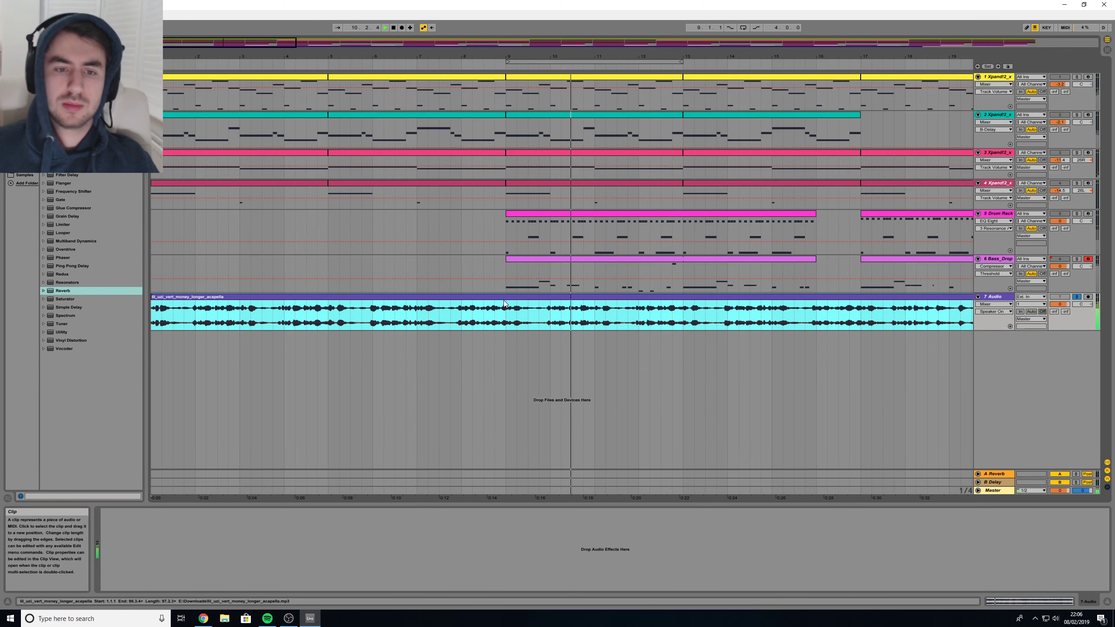
Open the acapella clip in the sample editor and place the insert marker at its start, 1.1.1
{"action": "double_click", "coordinate": [503, 300]}
{"action": "key", "text": "space"}
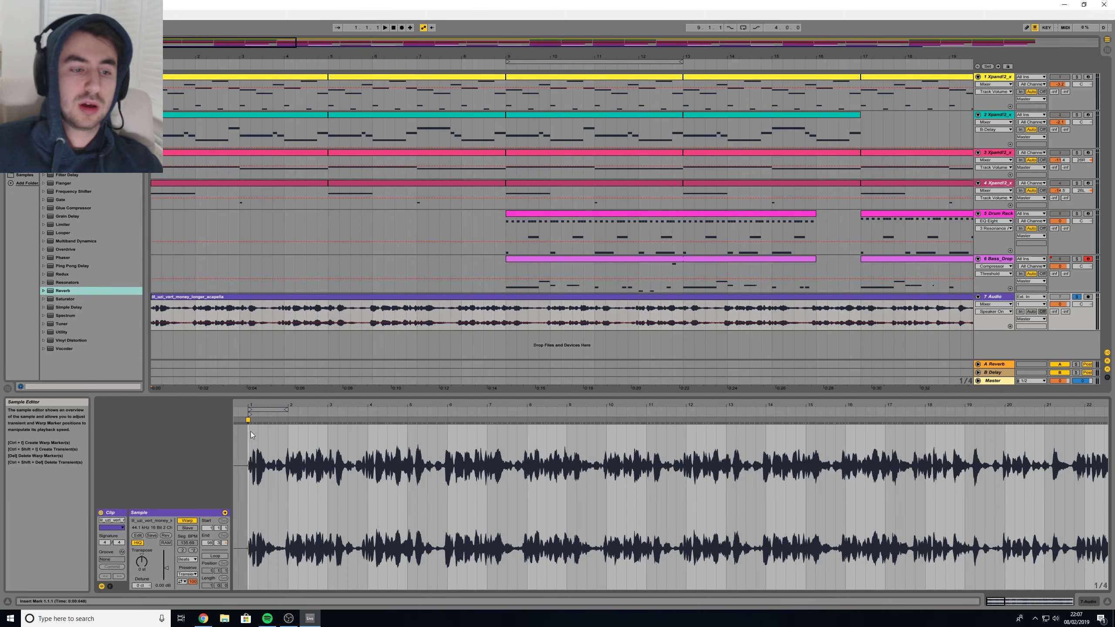
{"action": "left_click_drag", "start_coordinate": [250, 412], "coordinate": [250, 443]}
{"action": "left_click", "coordinate": [269, 439]}
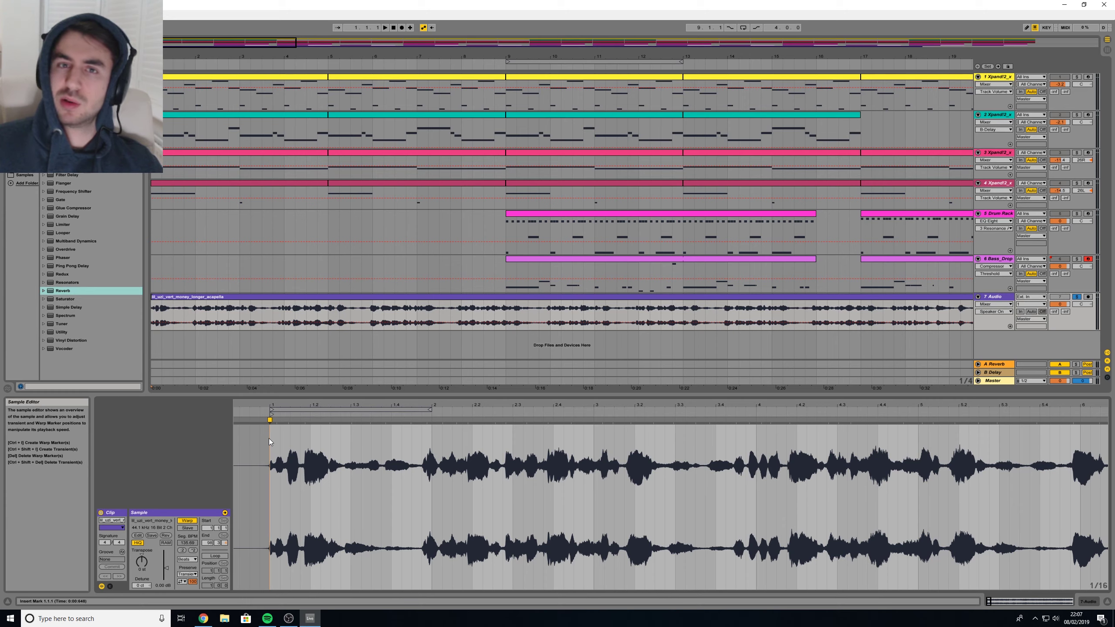
Switch Warp off and on again for the acapella clip, choosing to keep the clip's current timing
{"action": "key", "text": "ctrl+a"}
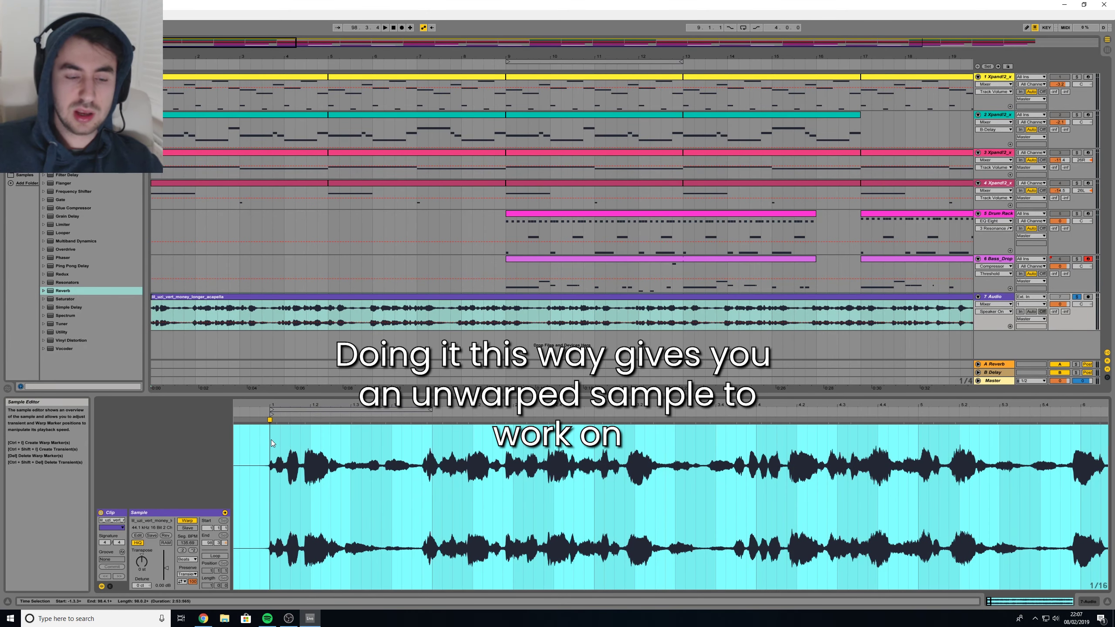
{"action": "left_click", "coordinate": [426, 428]}
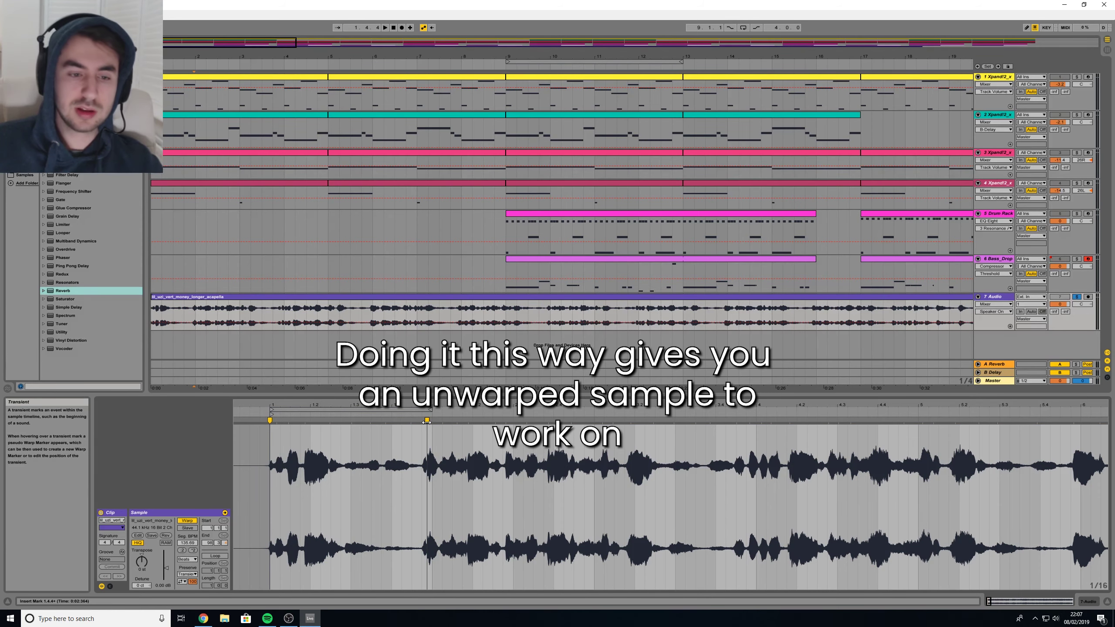
{"action": "left_click", "coordinate": [188, 522]}
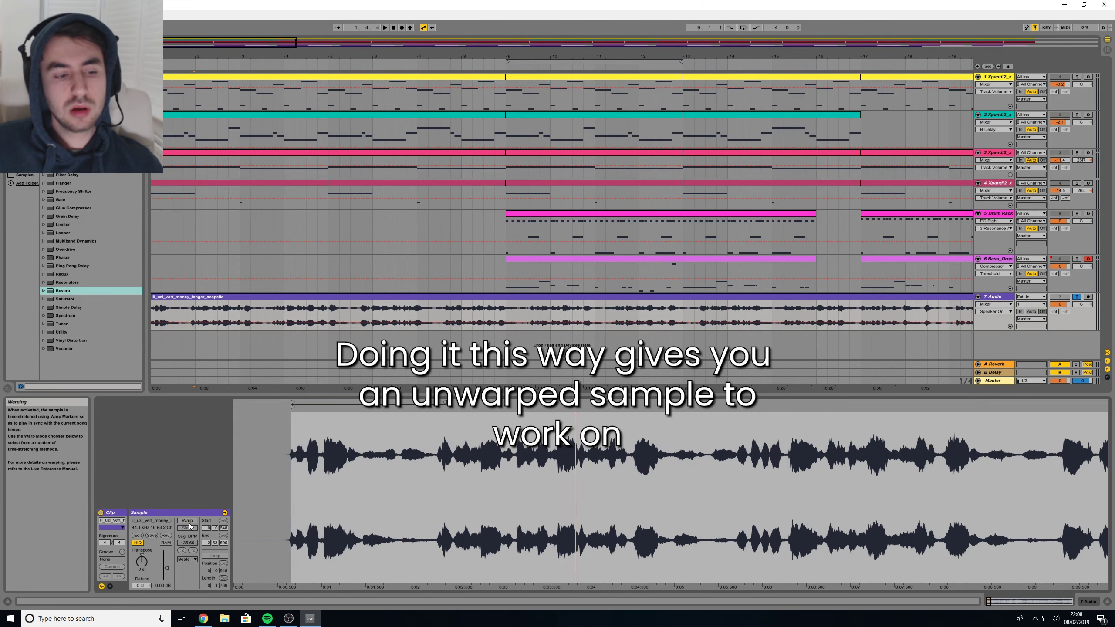
{"action": "left_click", "coordinate": [188, 522]}
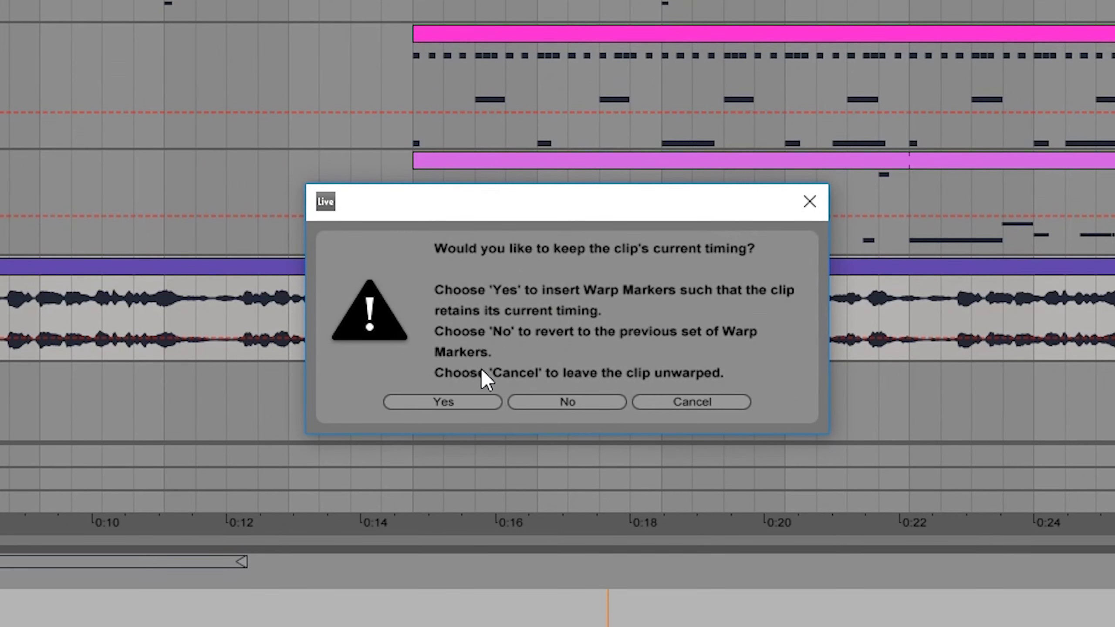
{"action": "left_click", "coordinate": [461, 402]}
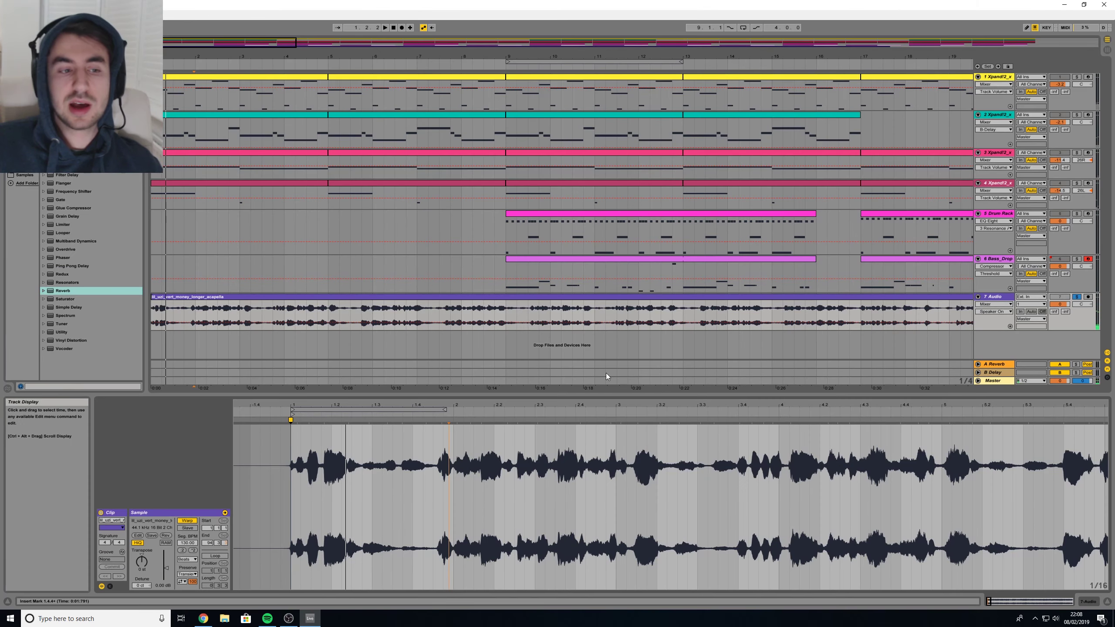
Play the soloed acapella from 1.1.1 to check how it runs against the grid
{"action": "left_click", "coordinate": [291, 440]}
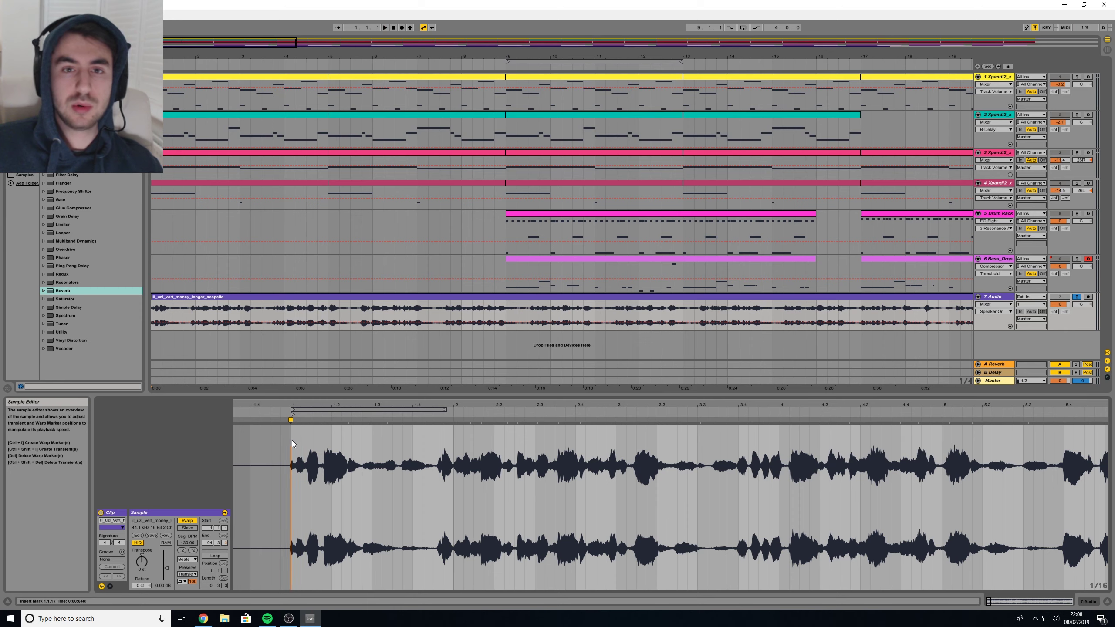
{"action": "key", "text": "space"}
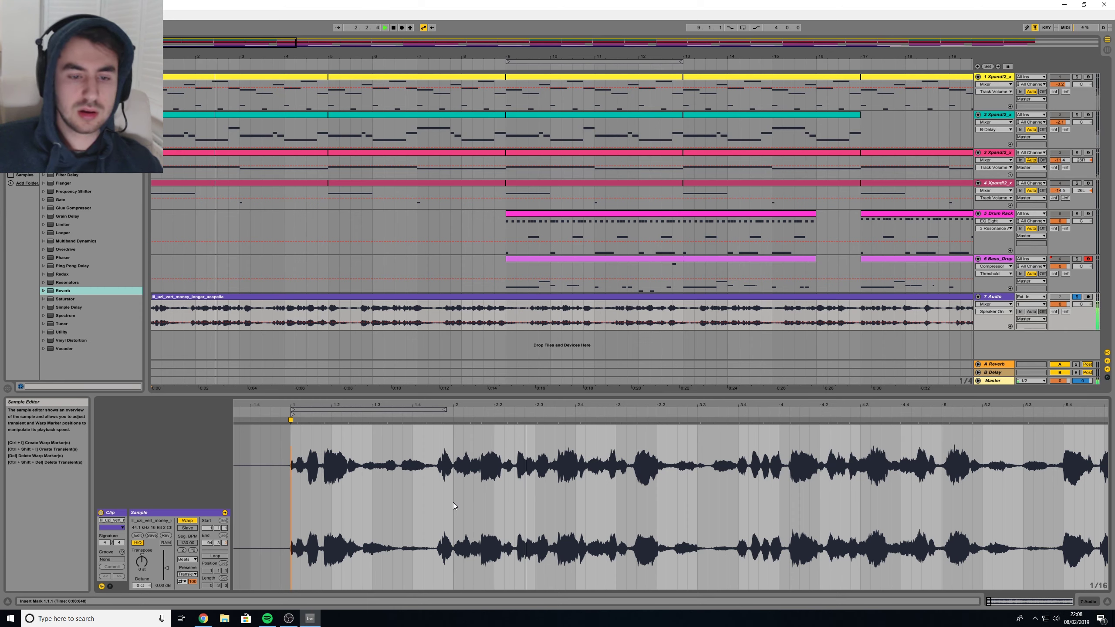
{"action": "key", "text": "space"}
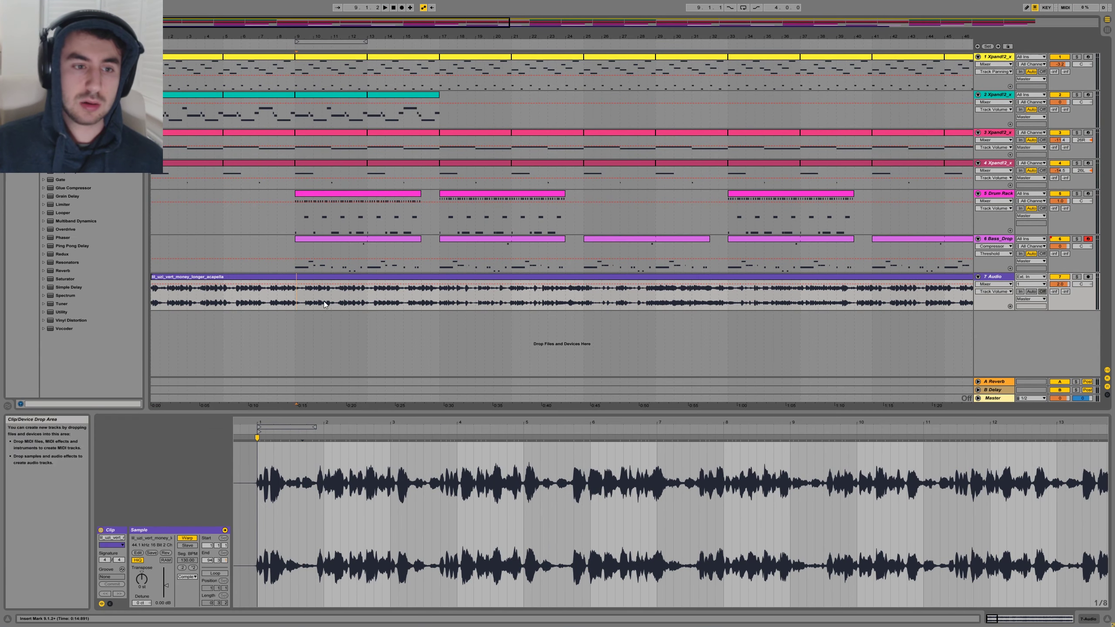
Listen to the acapella together with the beat from around bars 18 and 19 to check their timing
{"action": "left_click", "coordinate": [451, 302]}
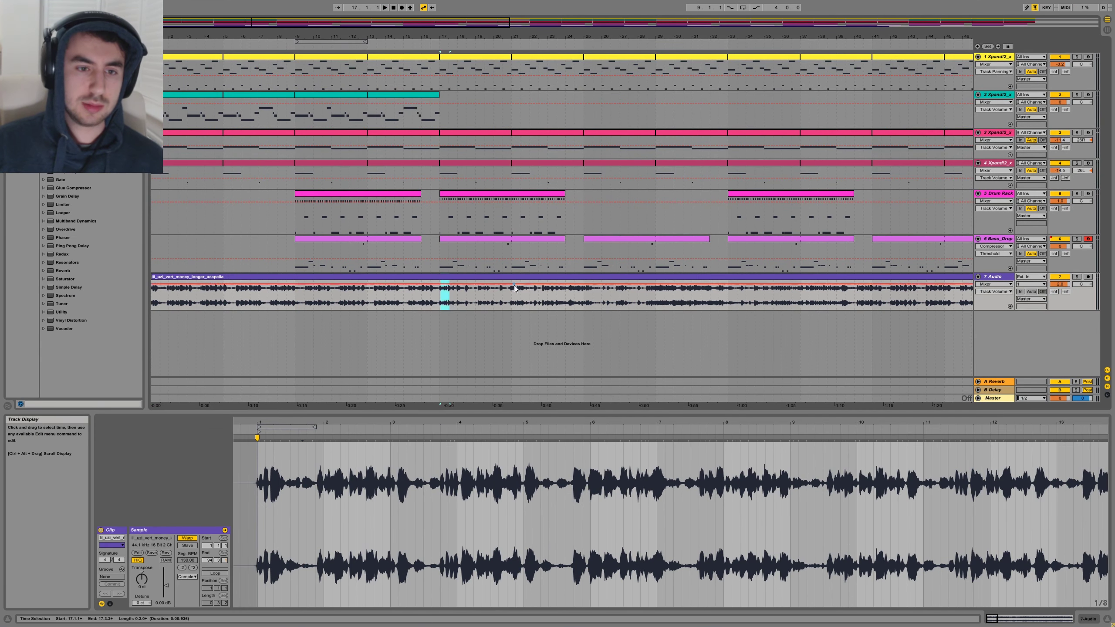
{"action": "left_click", "coordinate": [476, 300]}
{"action": "key", "text": "space"}
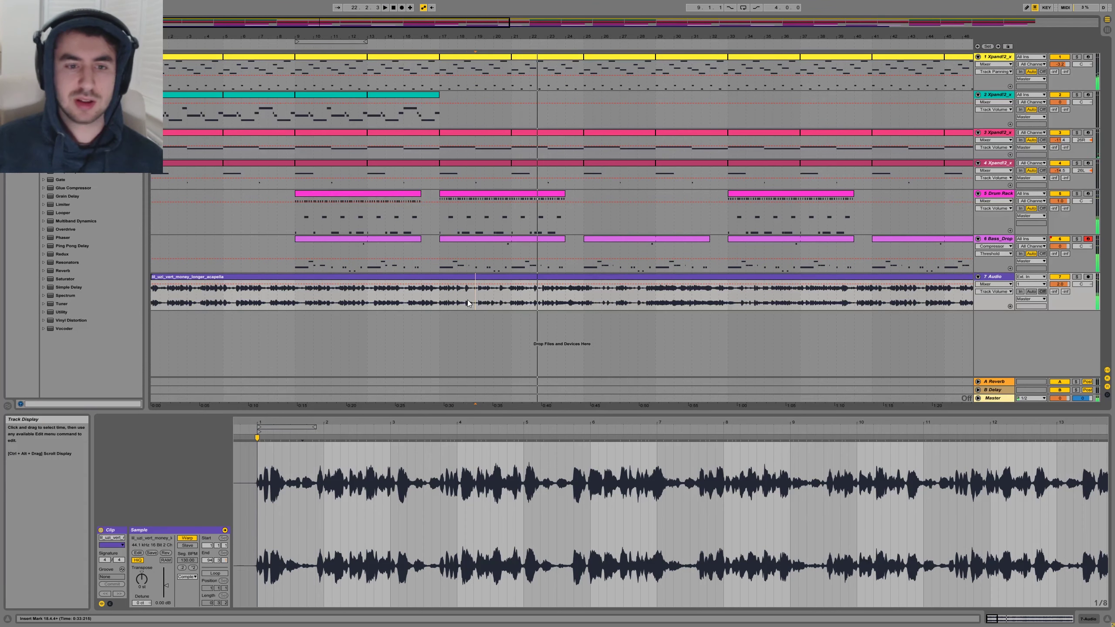
{"action": "left_click", "coordinate": [467, 300]}
{"action": "key", "text": "space"}
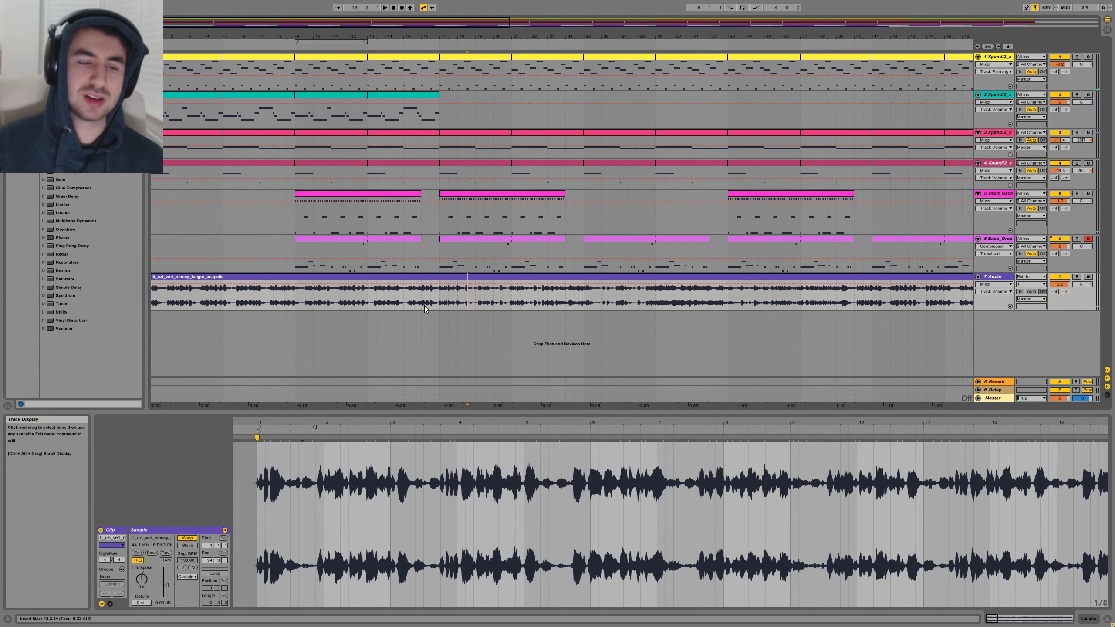
Examine the beginning of the acapella waveform closely and play it from the first transient
{"action": "left_click_drag", "start_coordinate": [339, 441], "coordinate": [339, 474]}
{"action": "left_click", "coordinate": [258, 462]}
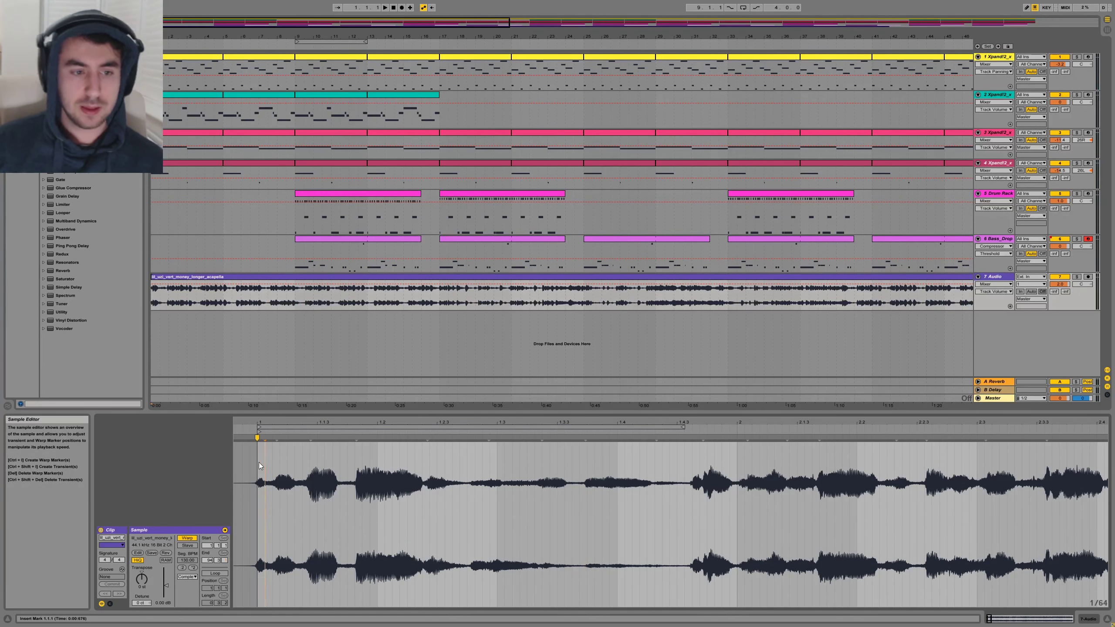
{"action": "key", "text": "space"}
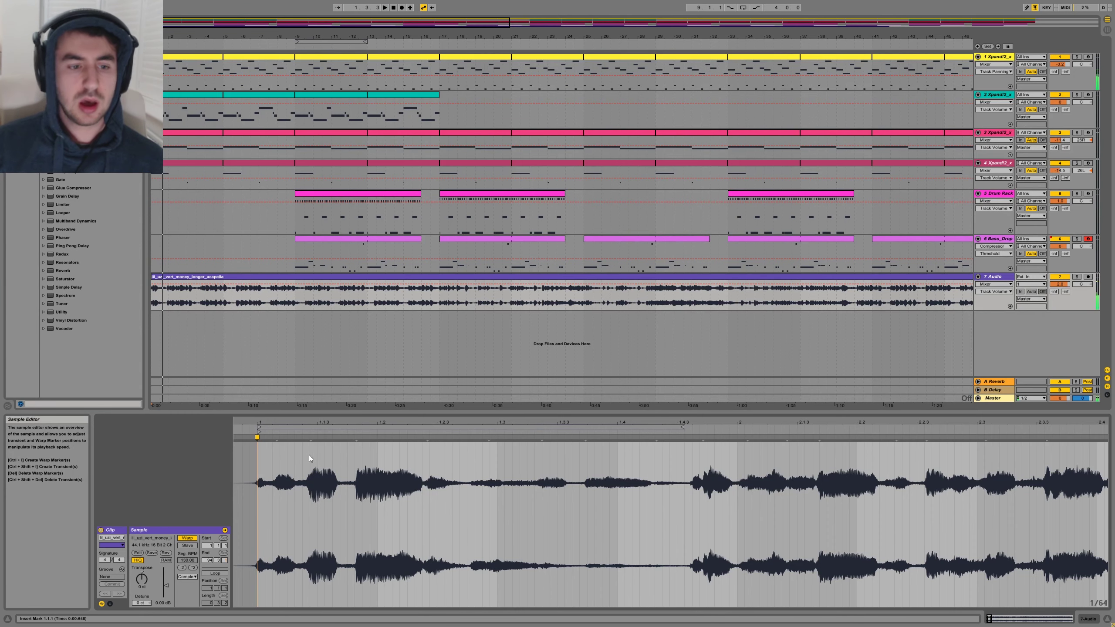
Add a warp marker on the acapella transient just after 2.2.3 and play on from it
{"action": "scroll", "coordinate": [317, 460], "scroll_direction": "down", "scroll_amount": 4}
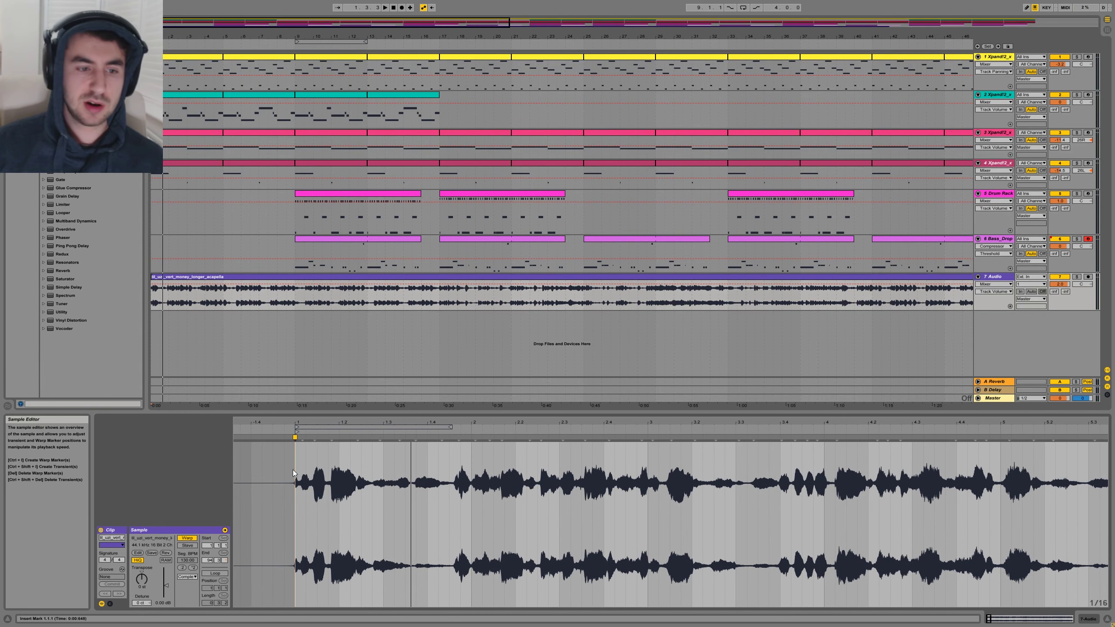
{"action": "left_click", "coordinate": [233, 306]}
{"action": "key", "text": "space"}
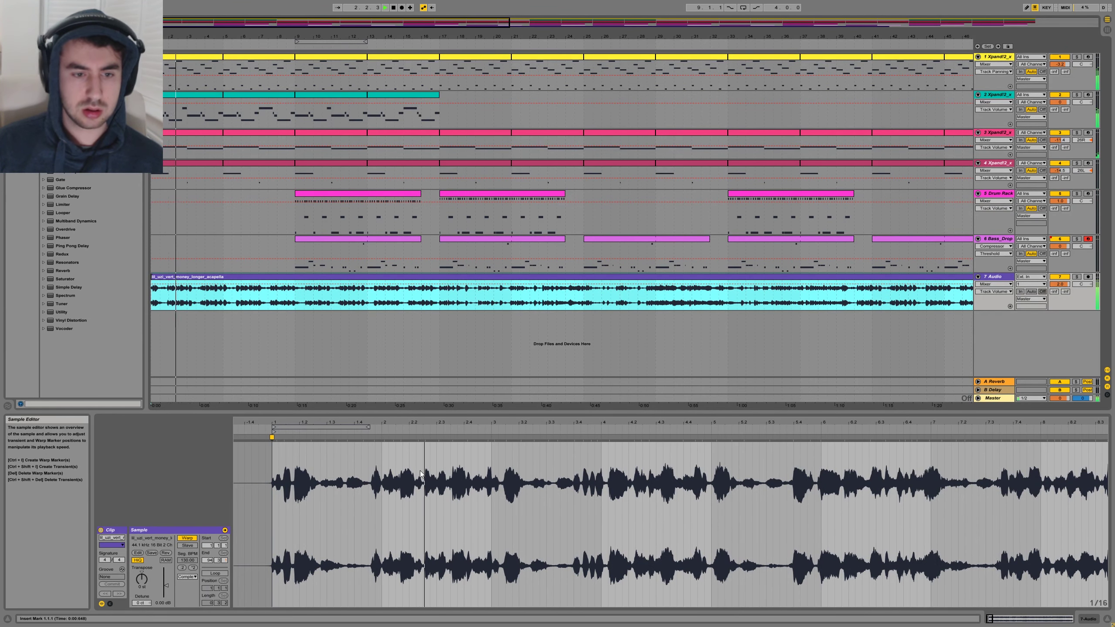
{"action": "key", "text": "space"}
{"action": "left_click", "coordinate": [444, 437]}
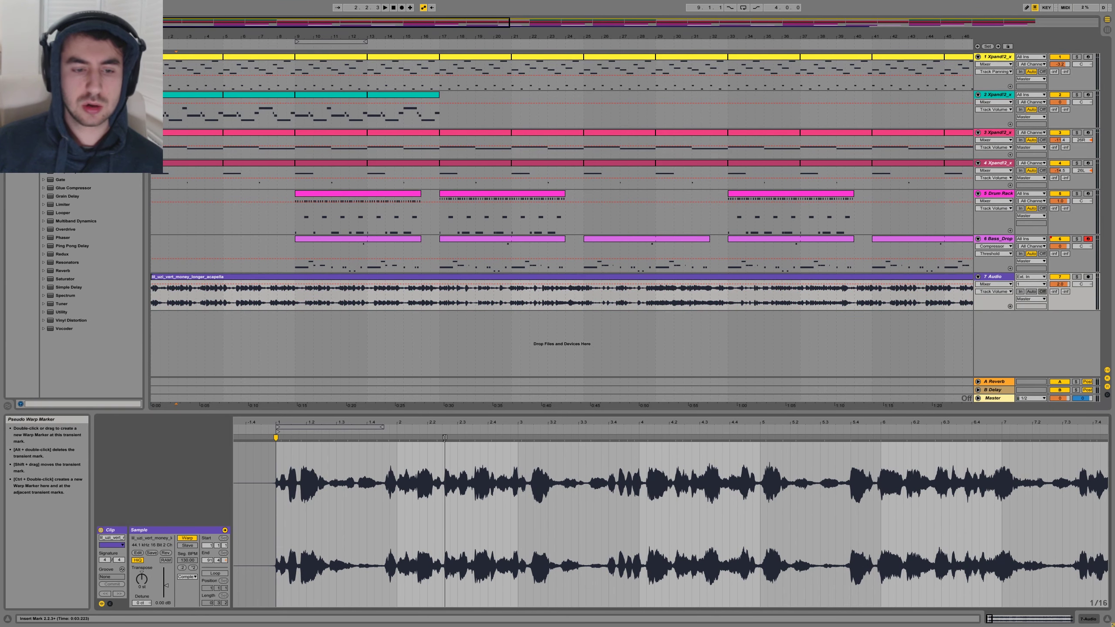
{"action": "double_click", "coordinate": [444, 438]}
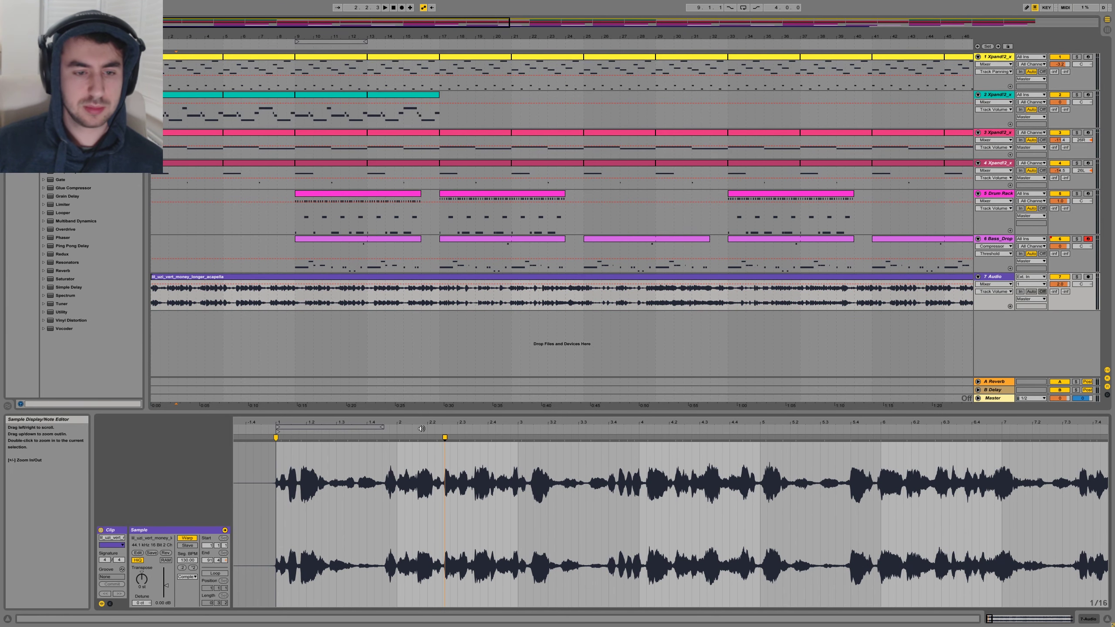
{"action": "key", "text": "space"}
{"action": "key", "text": "space"}
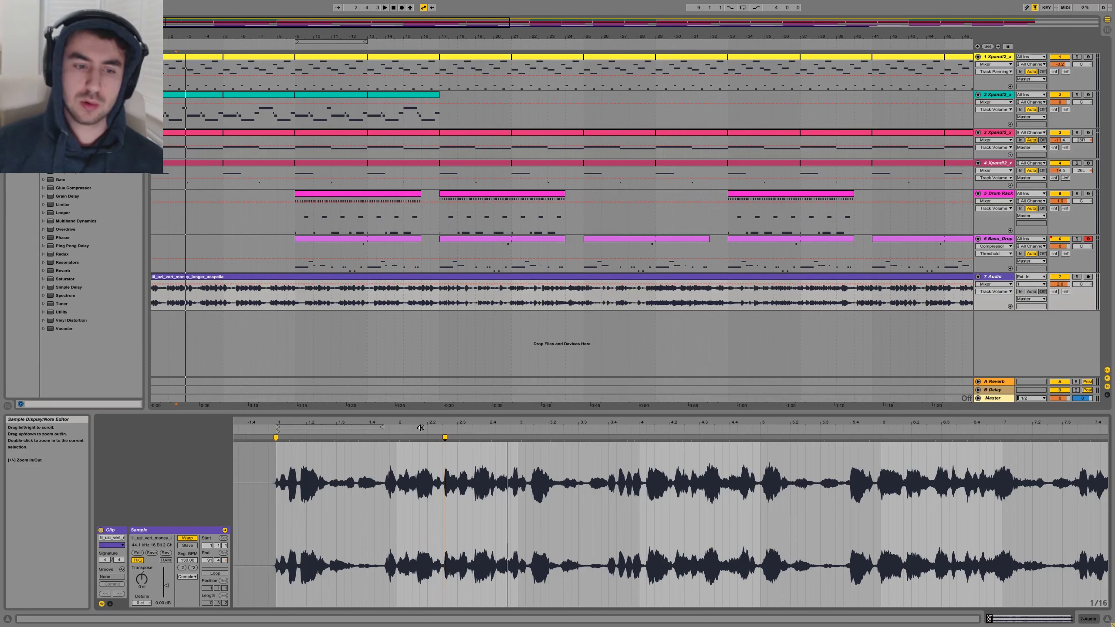
Rework the warp marker on the transient just after 2.2.3 so that the transient aligns to beat 2.3.1
{"action": "left_click", "coordinate": [446, 458]}
{"action": "left_click_drag", "start_coordinate": [446, 424], "coordinate": [454, 439]}
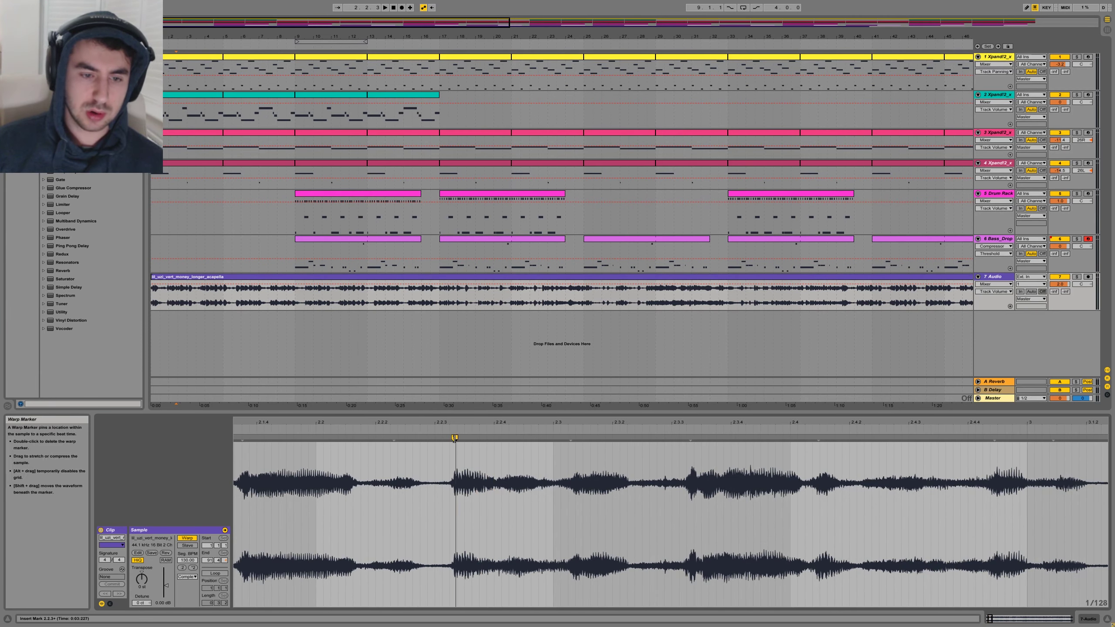
{"action": "double_click", "coordinate": [454, 438]}
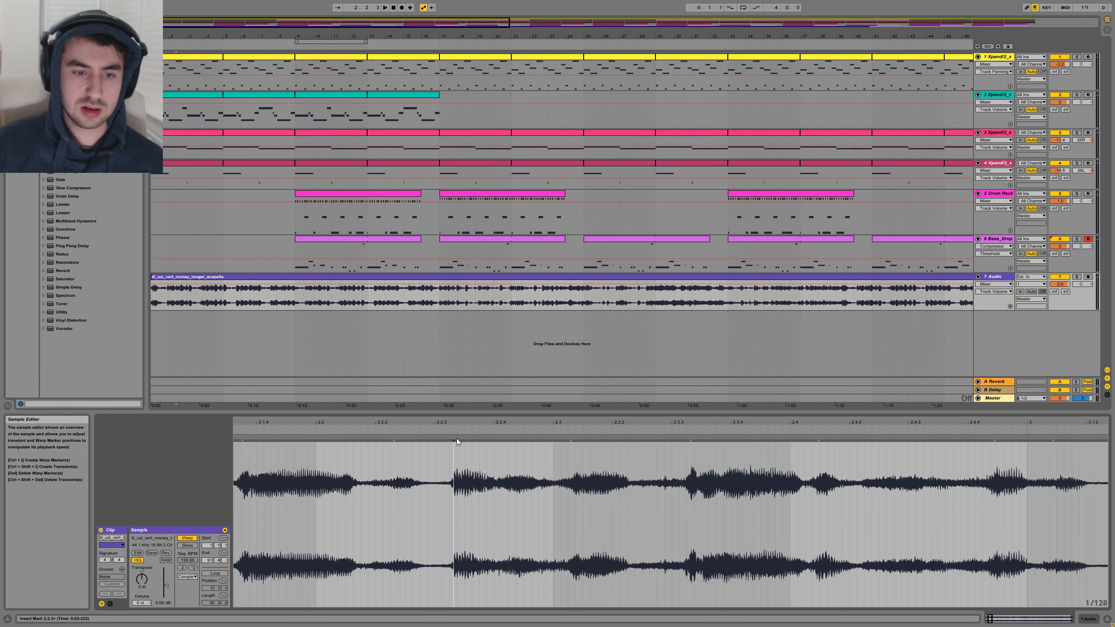
{"action": "key", "text": "ctrl+z"}
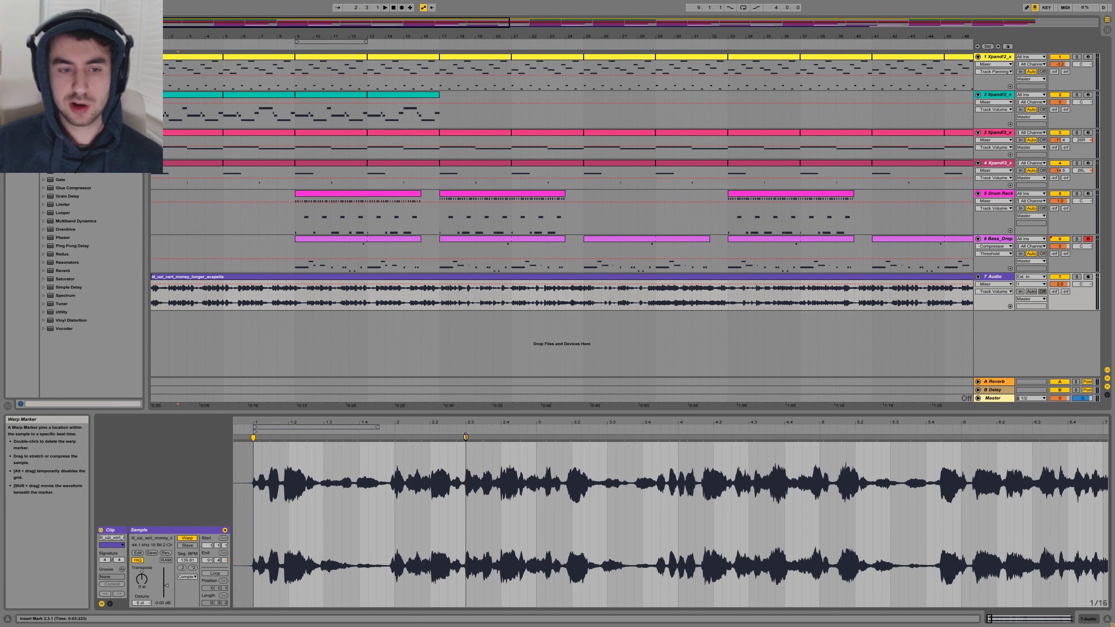
Play the section between the warp markers at 1.1.1 and 2.3.1 with the beat to check its alignment
{"action": "mouse_move", "coordinate": [466, 423]}
{"action": "left_mouse_down"}
{"action": "mouse_move", "coordinate": [566, 425]}
{"action": "mouse_move", "coordinate": [564, 438]}
{"action": "mouse_move", "coordinate": [392, 428]}
{"action": "left_mouse_up"}
{"action": "key", "text": "space"}
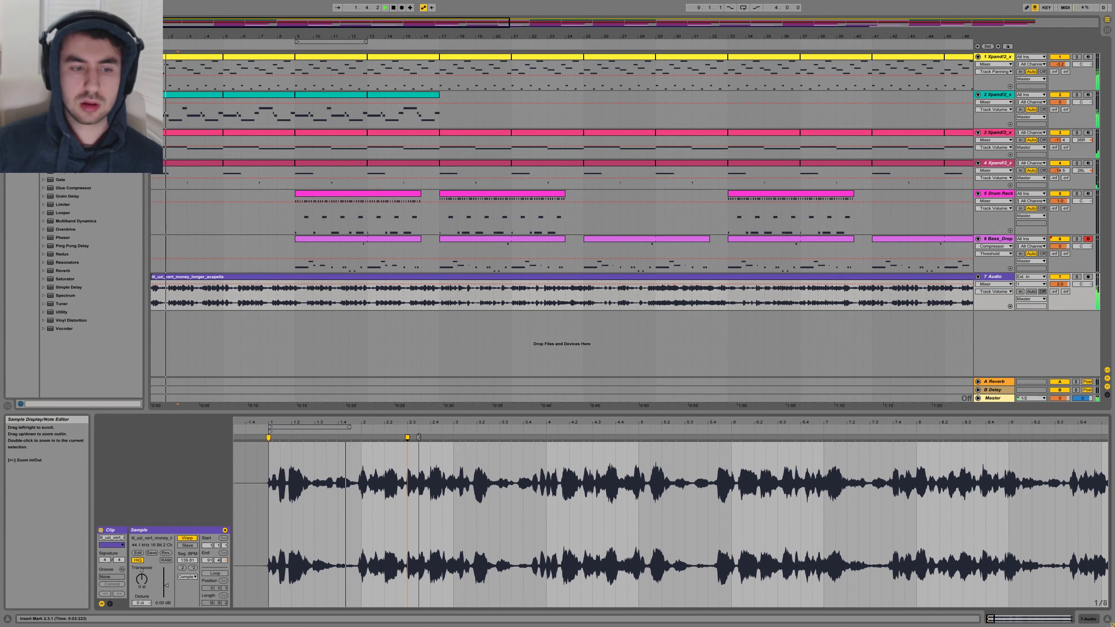
{"action": "key", "text": "space"}
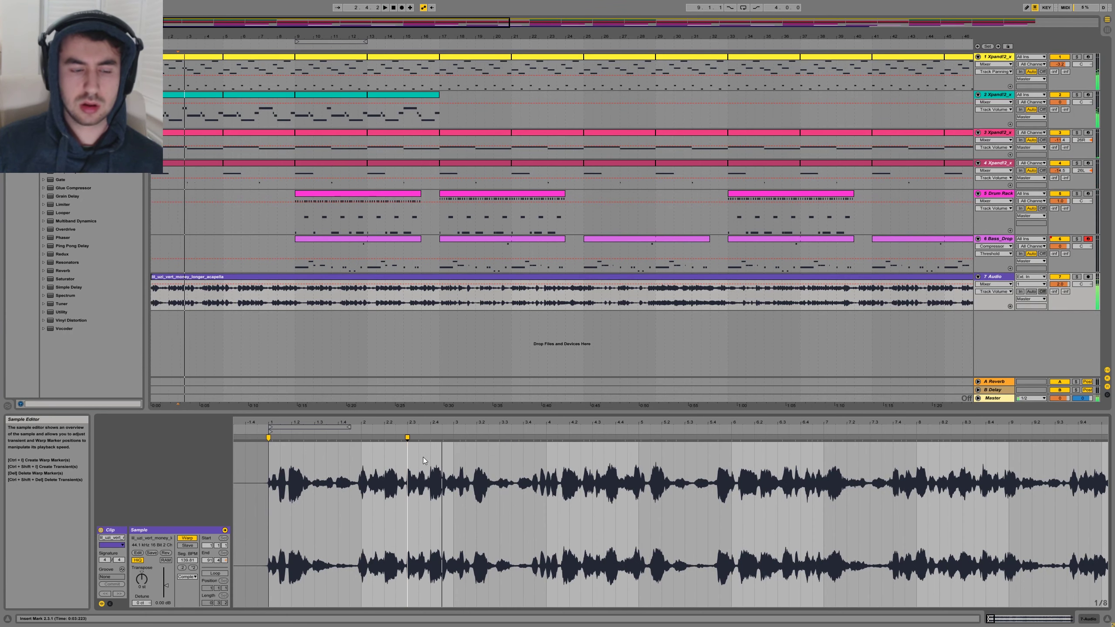
{"action": "mouse_move", "coordinate": [406, 458]}
{"action": "left_mouse_down"}
{"action": "mouse_move", "coordinate": [263, 471]}
{"action": "mouse_move", "coordinate": [405, 478]}
{"action": "left_mouse_up"}
{"action": "key", "text": "space"}
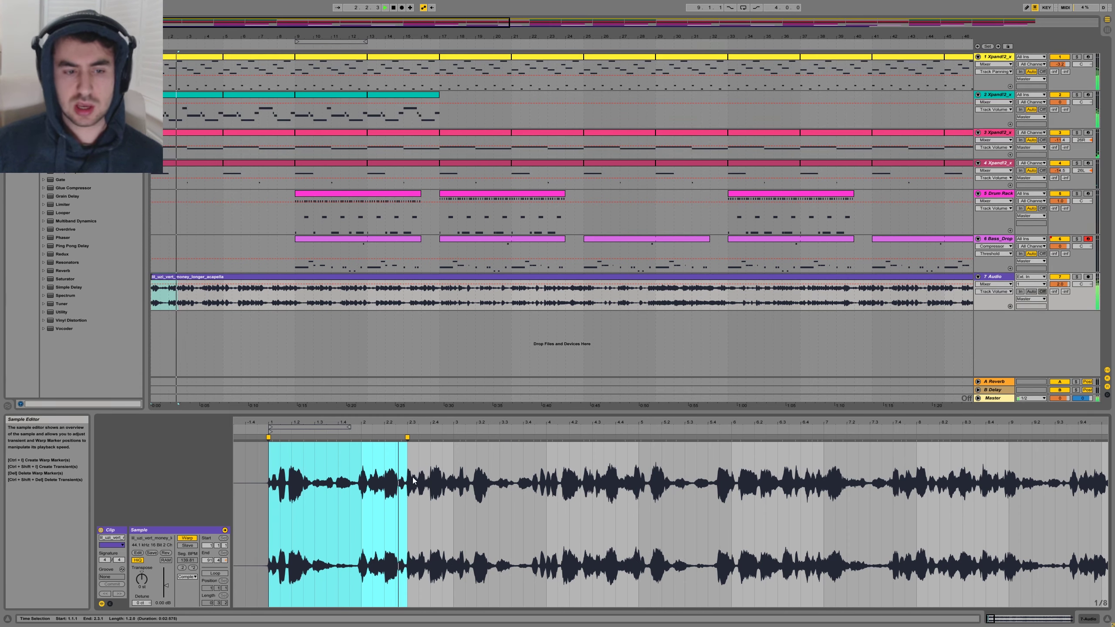
{"action": "key", "text": "space"}
Apply Warp From Here at the 2.3.1 warp marker and place the insert marker at 2.1.1
{"action": "left_click", "coordinate": [407, 479]}
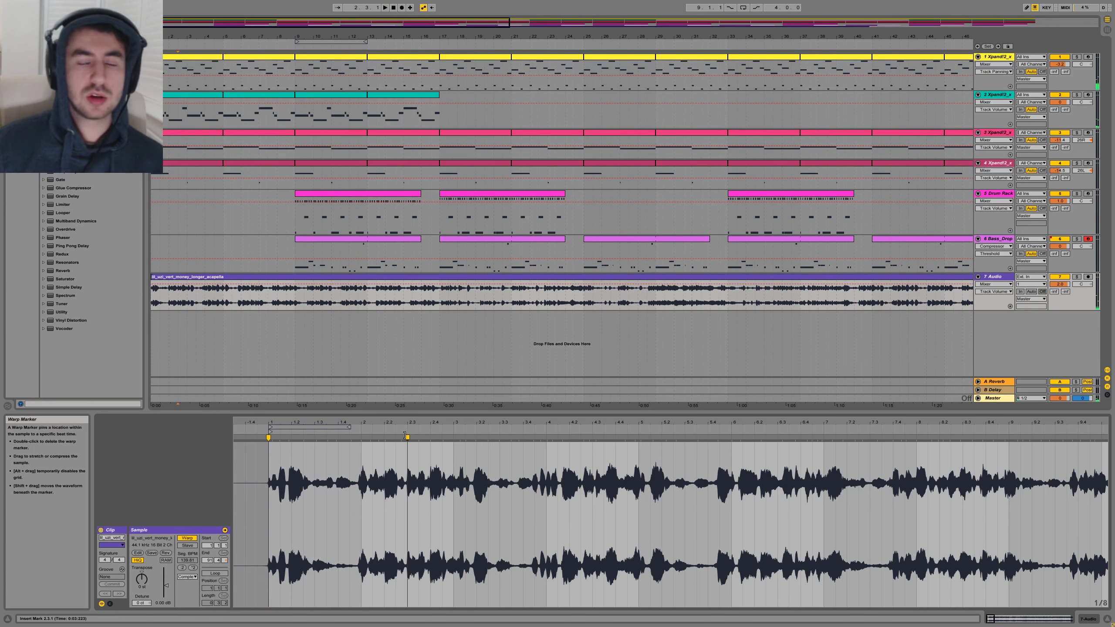
{"action": "right_click", "coordinate": [406, 437]}
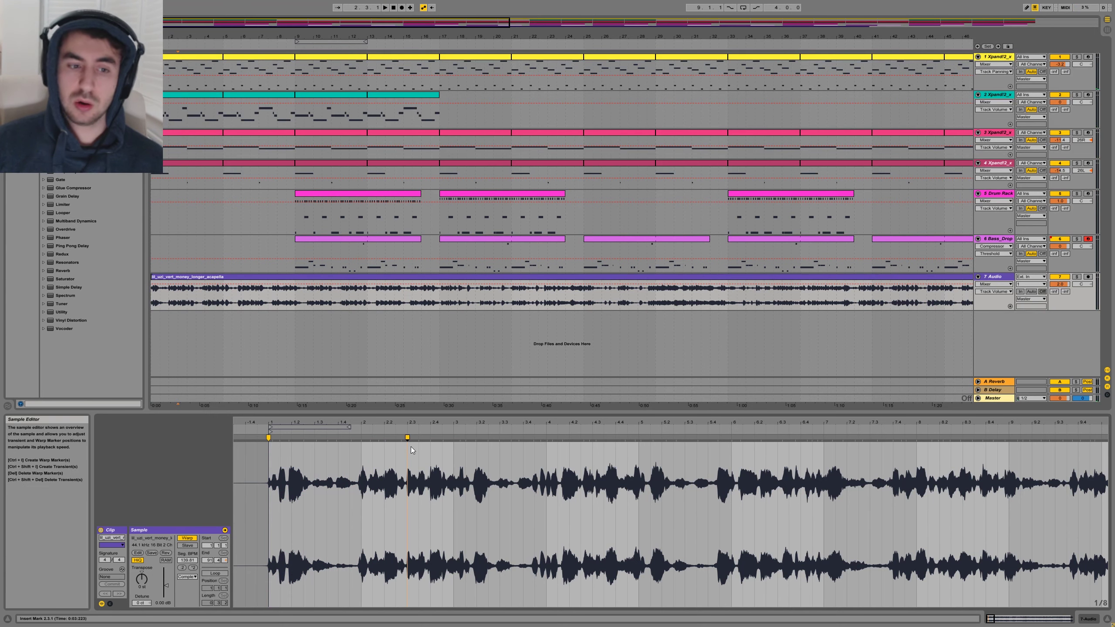
{"action": "key", "text": "Escape"}
{"action": "right_click", "coordinate": [407, 437]}
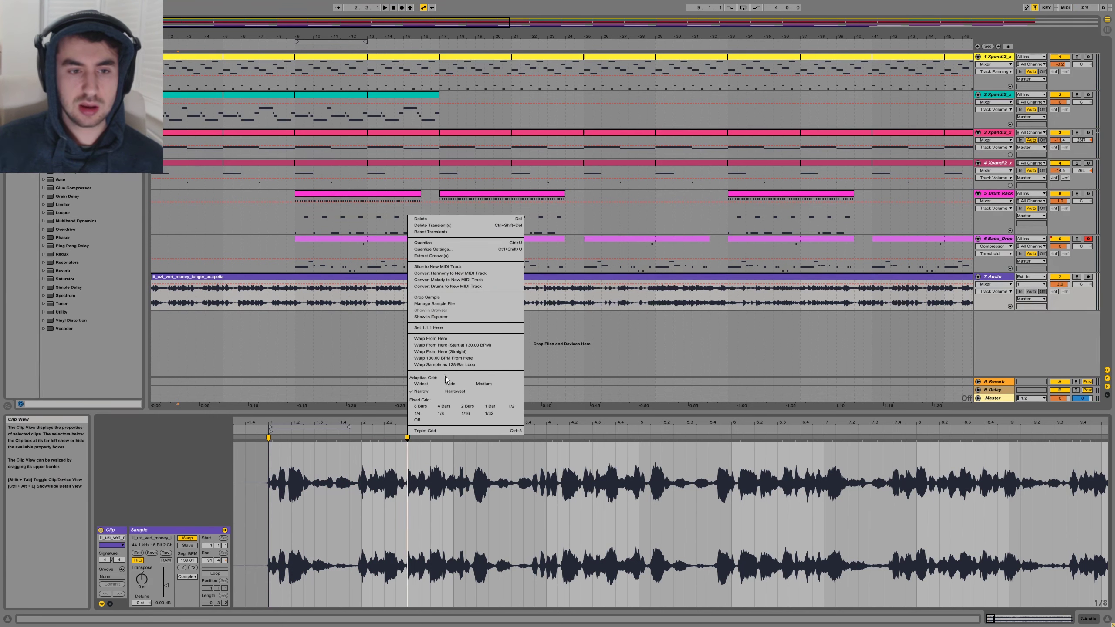
{"action": "left_click", "coordinate": [460, 340]}
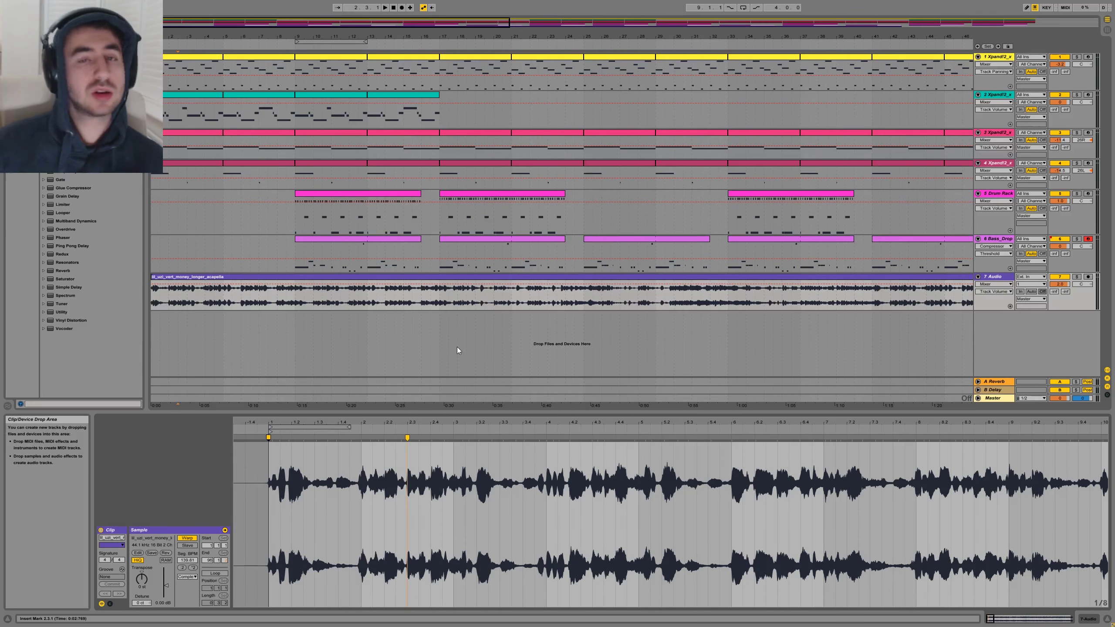
{"action": "key", "text": "ctrl+z"}
{"action": "left_click", "coordinate": [361, 462]}
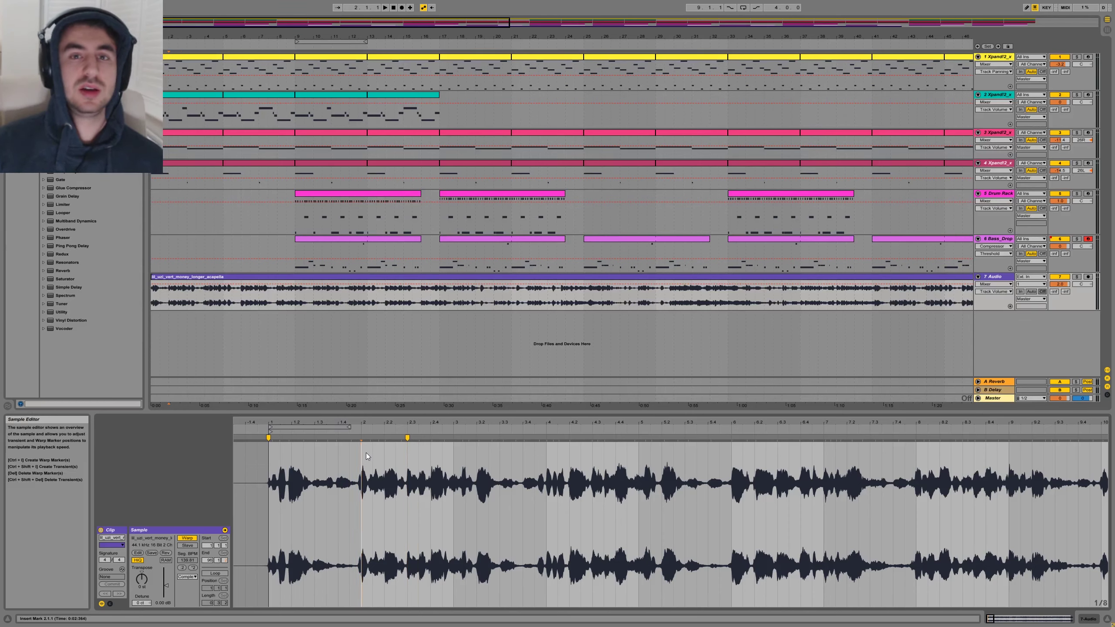
Play the arrangement with the warped acapella to check its timing and inspect the waveform around the first warp markers
{"action": "left_click", "coordinate": [305, 299]}
{"action": "key", "text": "space"}
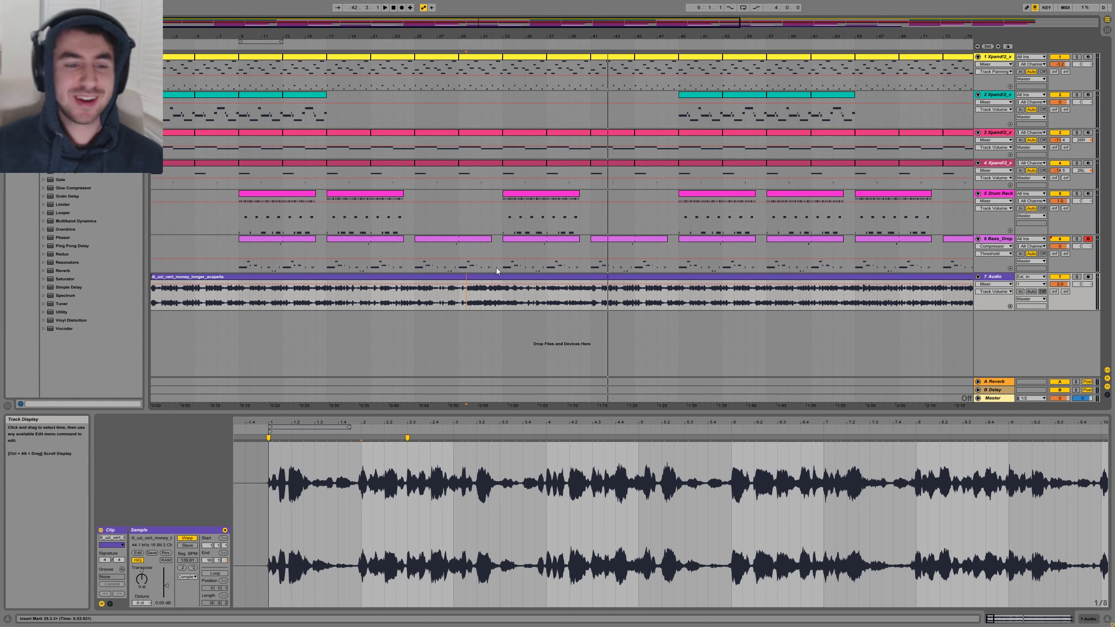
{"action": "left_click", "coordinate": [397, 451]}
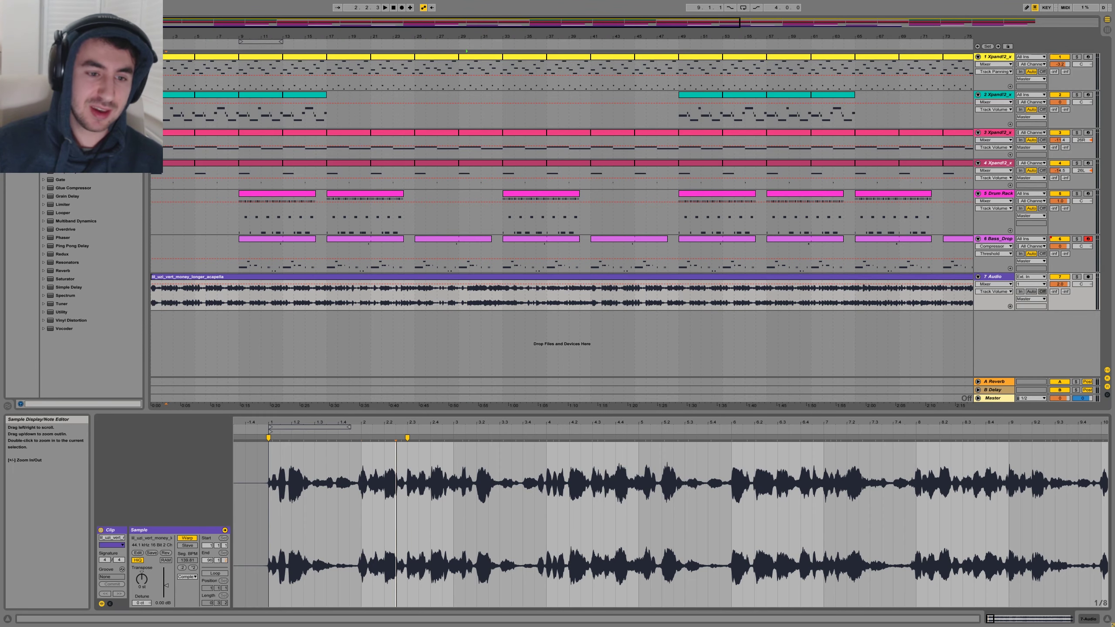
{"action": "left_click_drag", "start_coordinate": [398, 423], "coordinate": [377, 407]}
Leave full screen and, in the comparison project, open the unsynced acapella on 5 Audio and the synced one on 6 Audio
{"action": "key", "text": "F11"}
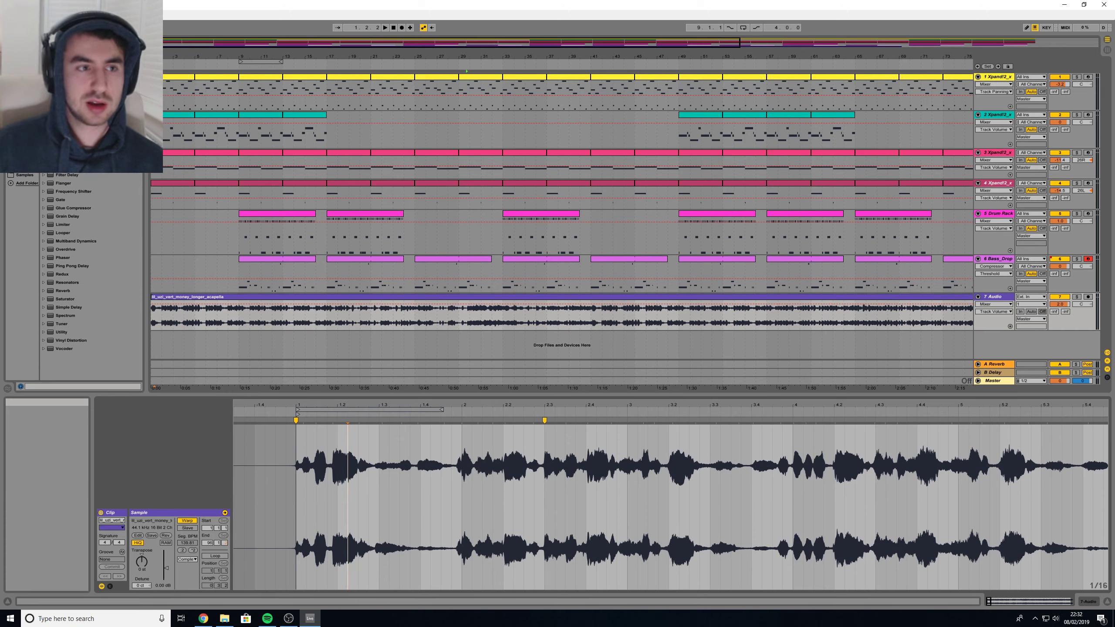
{"action": "mouse_move", "coordinate": [88, 44]}
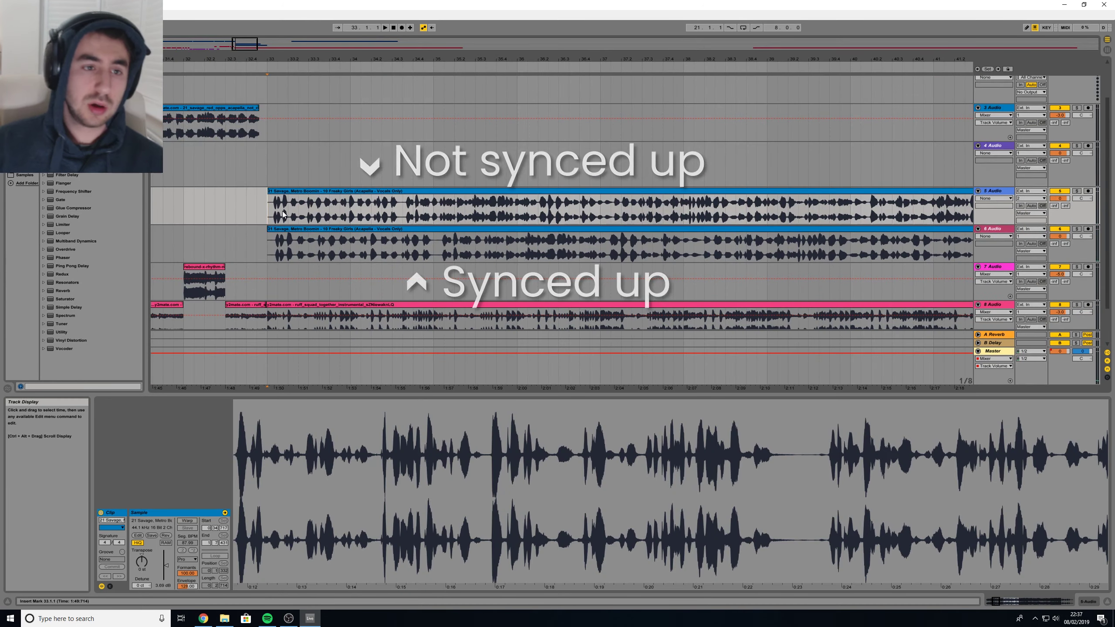
{"action": "left_click", "coordinate": [319, 196]}
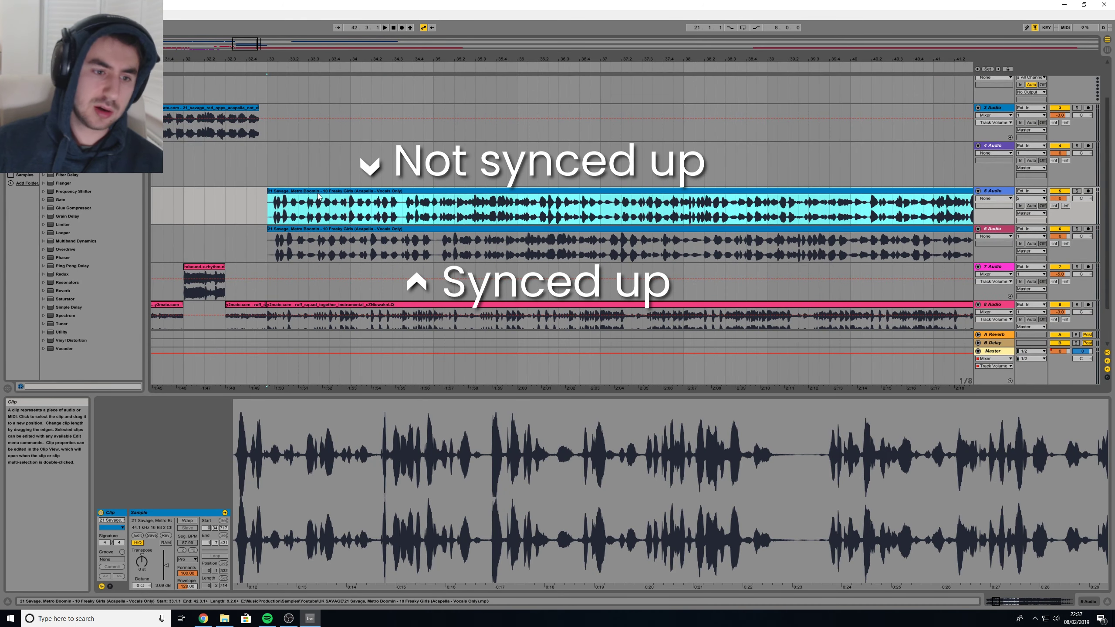
{"action": "left_click", "coordinate": [274, 214]}
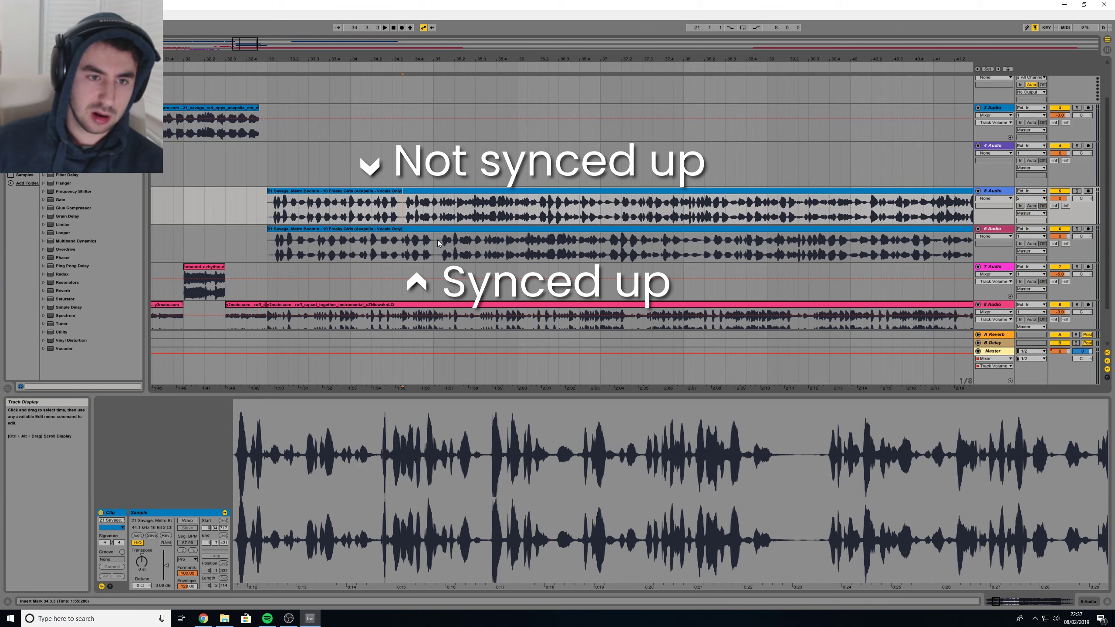
{"action": "double_click", "coordinate": [454, 218]}
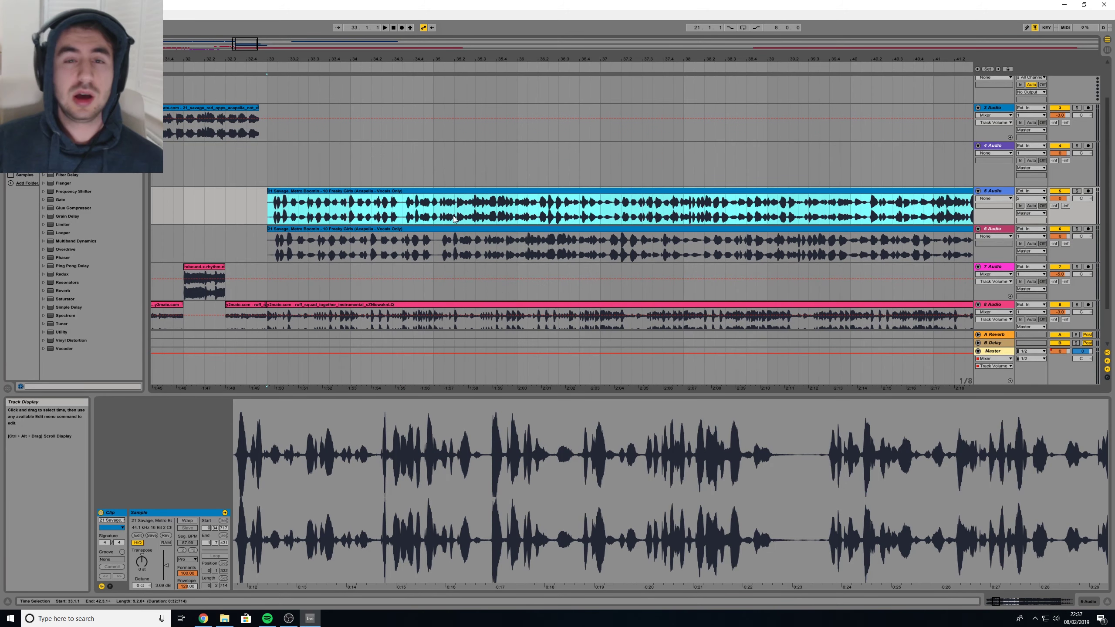
{"action": "double_click", "coordinate": [448, 234]}
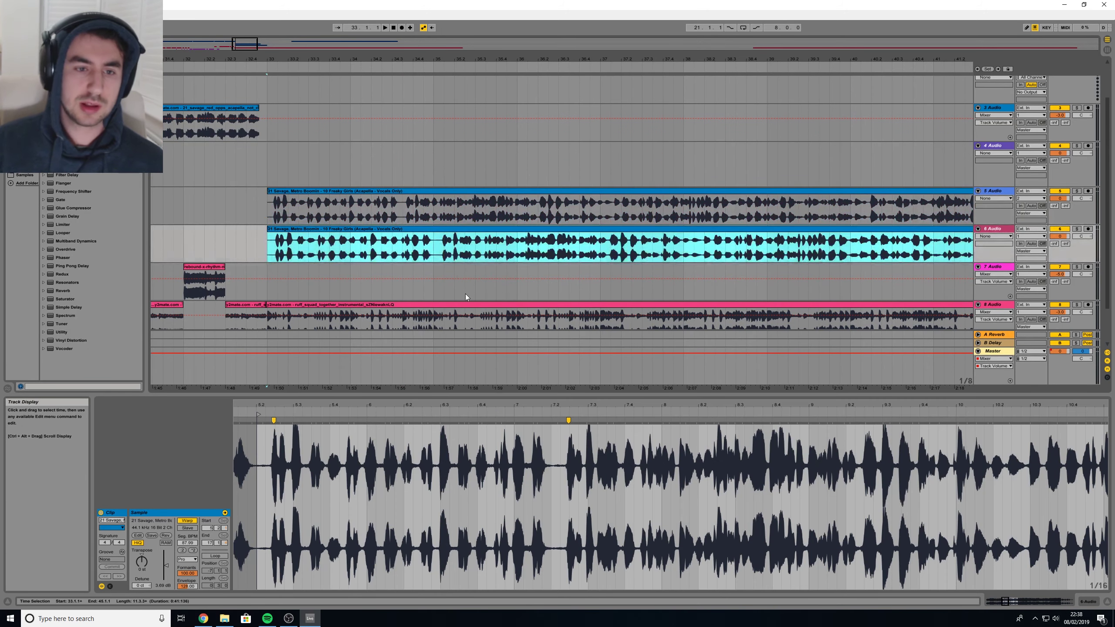
Examine the first warp marker of the synced acapella near 5.2.3 and play the clip through the following markers
{"action": "mouse_move", "coordinate": [323, 408]}
{"action": "left_mouse_down"}
{"action": "mouse_move", "coordinate": [294, 396]}
{"action": "mouse_move", "coordinate": [325, 418]}
{"action": "left_mouse_up"}
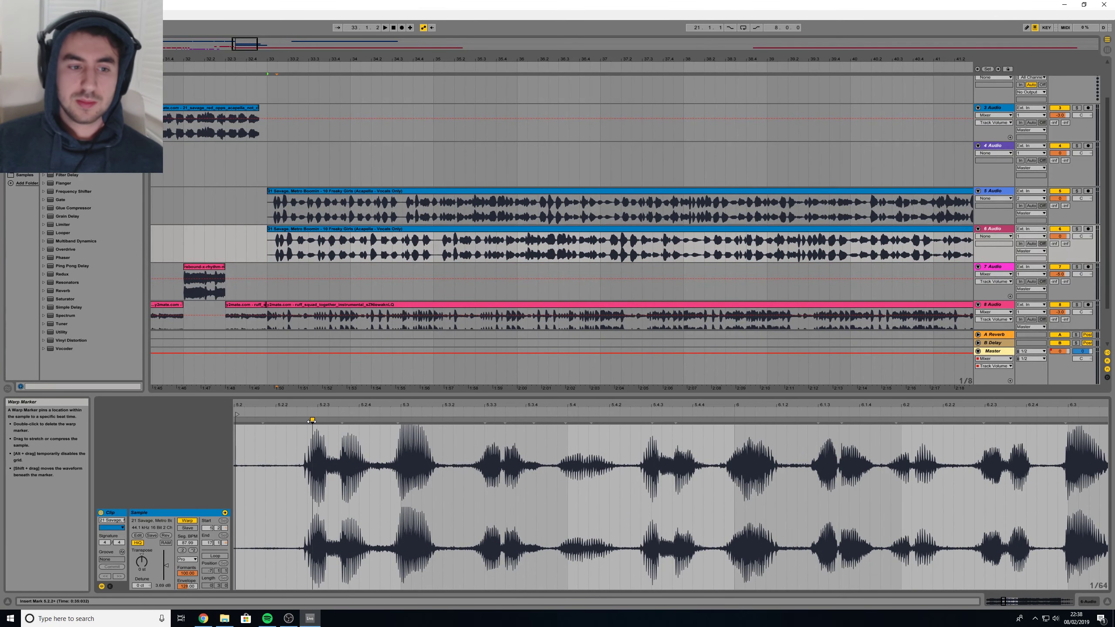
{"action": "left_click_drag", "start_coordinate": [327, 411], "coordinate": [325, 394]}
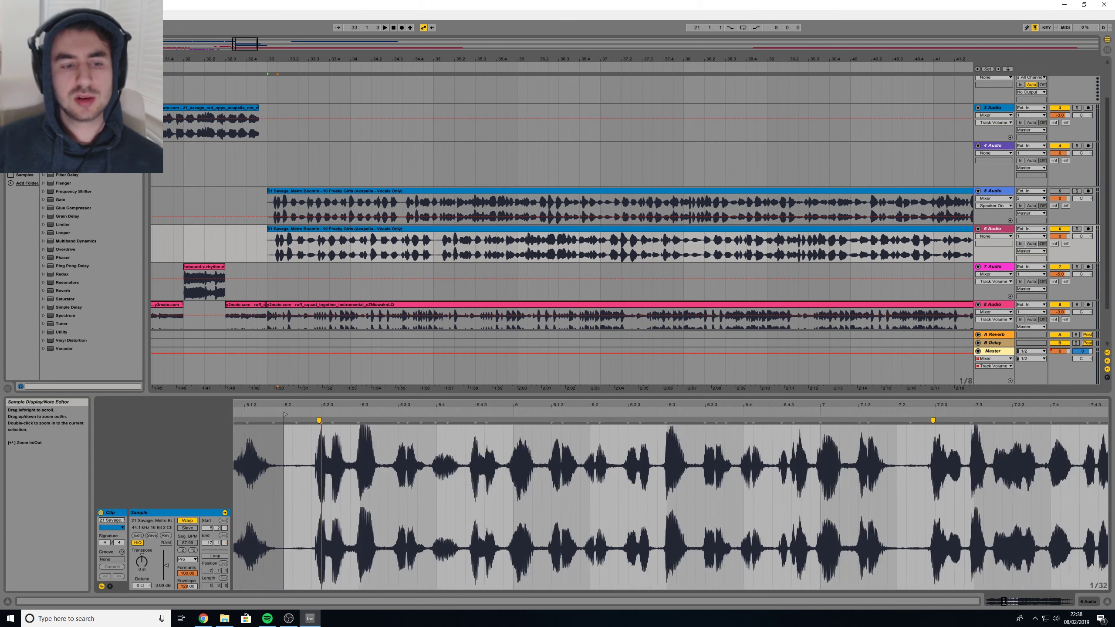
{"action": "scroll", "coordinate": [319, 420], "scroll_direction": "up", "scroll_amount": 2}
{"action": "left_click", "coordinate": [324, 438]}
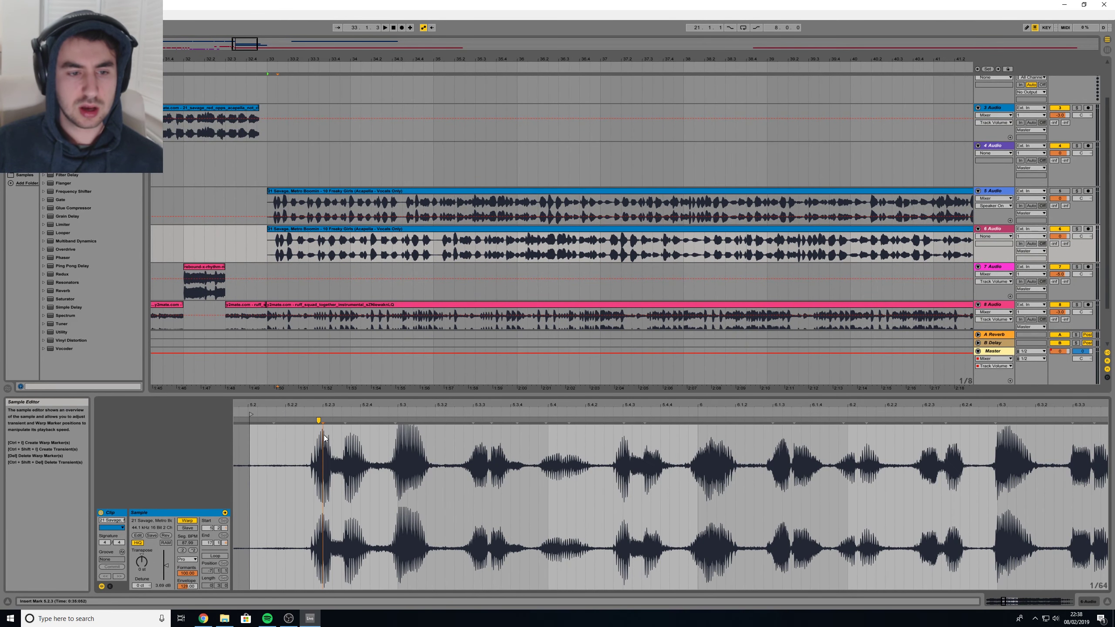
{"action": "left_click", "coordinate": [401, 434]}
{"action": "scroll", "coordinate": [456, 431], "scroll_direction": "down", "scroll_amount": 2}
{"action": "key", "text": "space"}
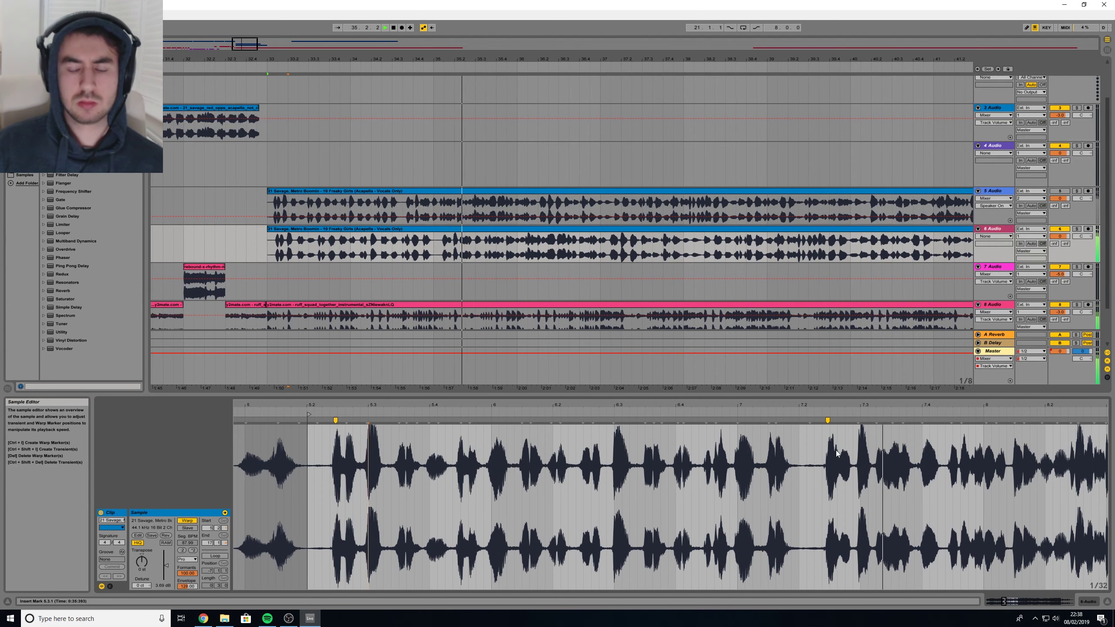
Review the warp markers across the rest of the synced acapella, from 7.2.3 onwards
{"action": "key", "text": "minus"}
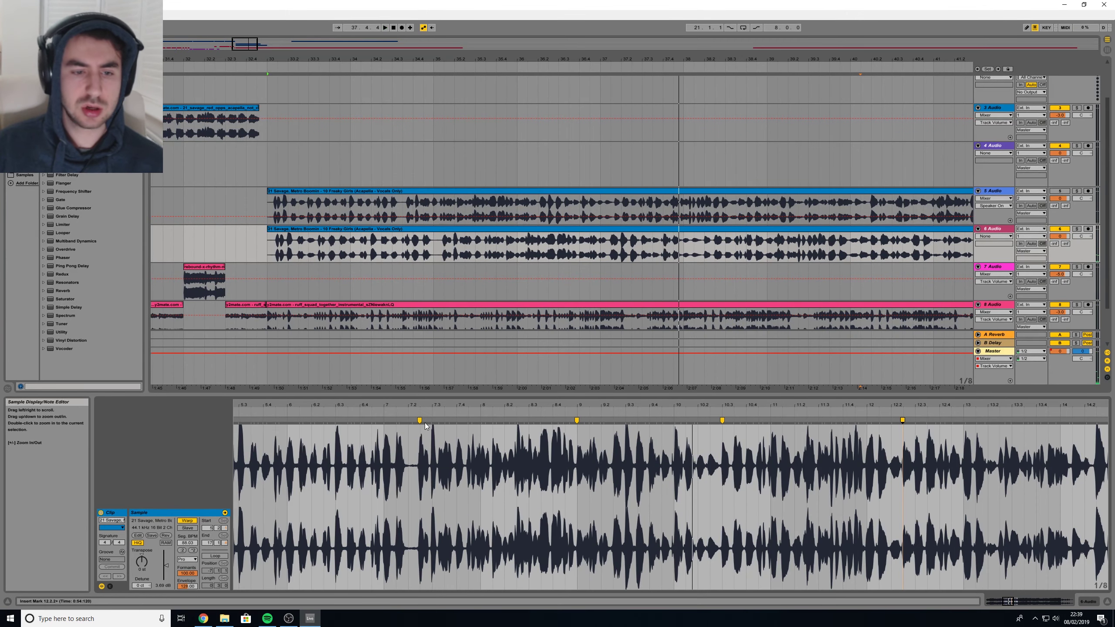
{"action": "key", "text": "space"}
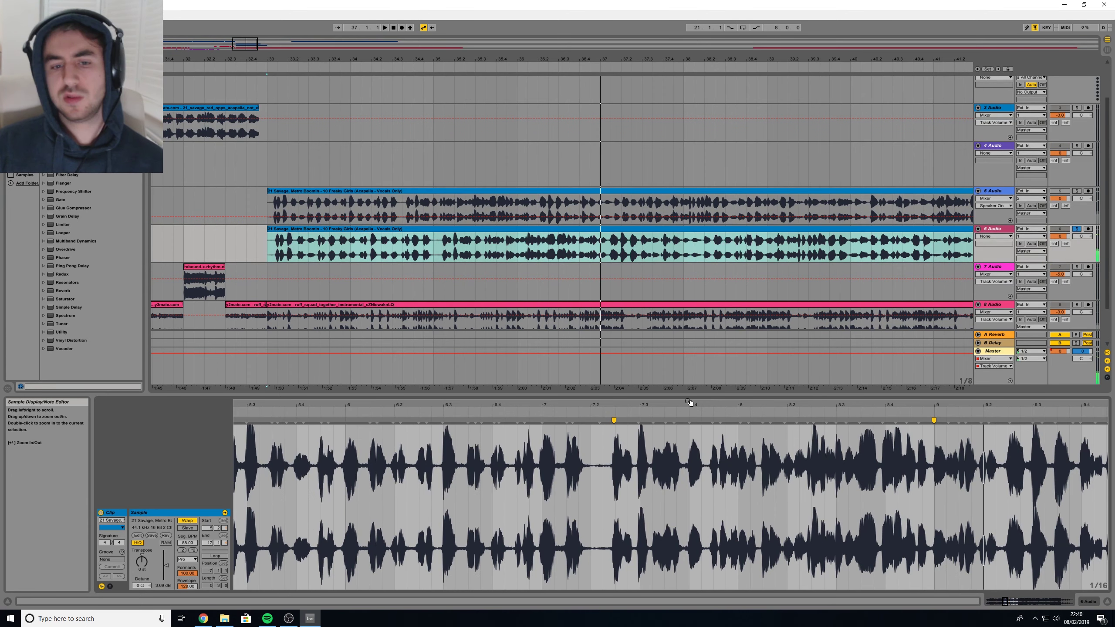
{"action": "left_click_drag", "start_coordinate": [444, 402], "coordinate": [443, 402]}
Try shifting a warp marker from 9.2.3 to 9.2.1 in the synced acapella, and delete that marker
{"action": "left_click_drag", "start_coordinate": [684, 410], "coordinate": [784, 421]}
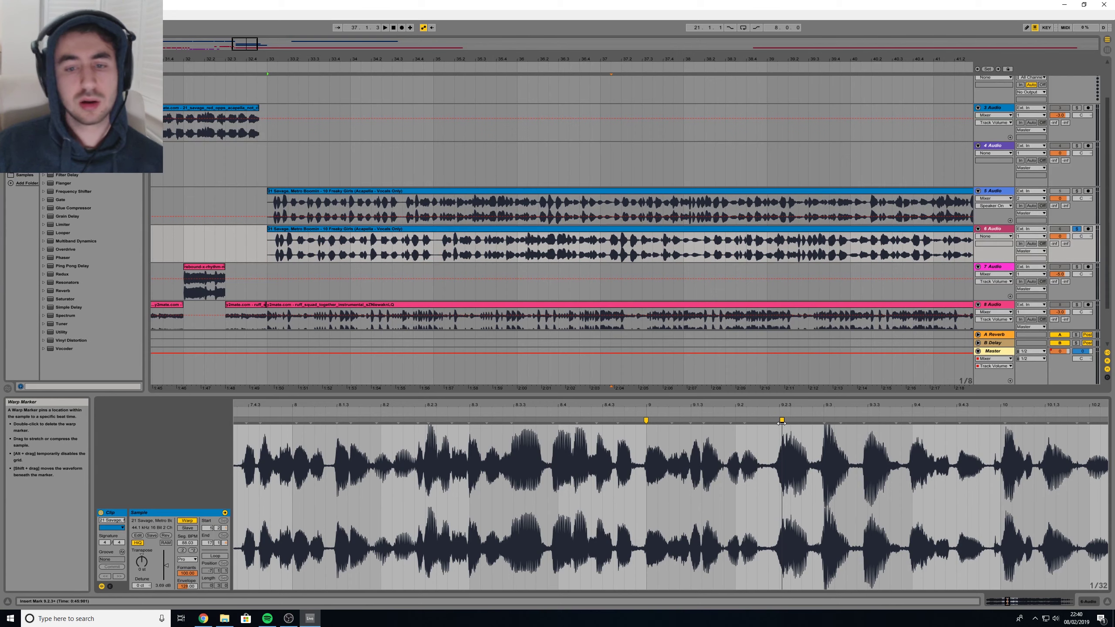
{"action": "left_click_drag", "start_coordinate": [781, 422], "coordinate": [737, 419]}
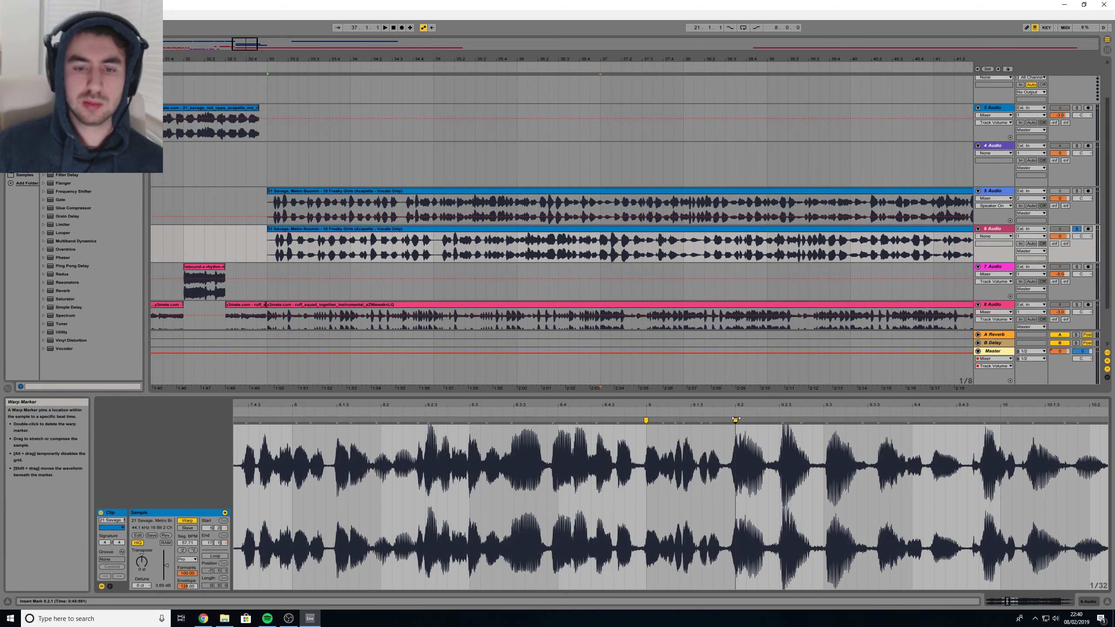
{"action": "double_click", "coordinate": [735, 419]}
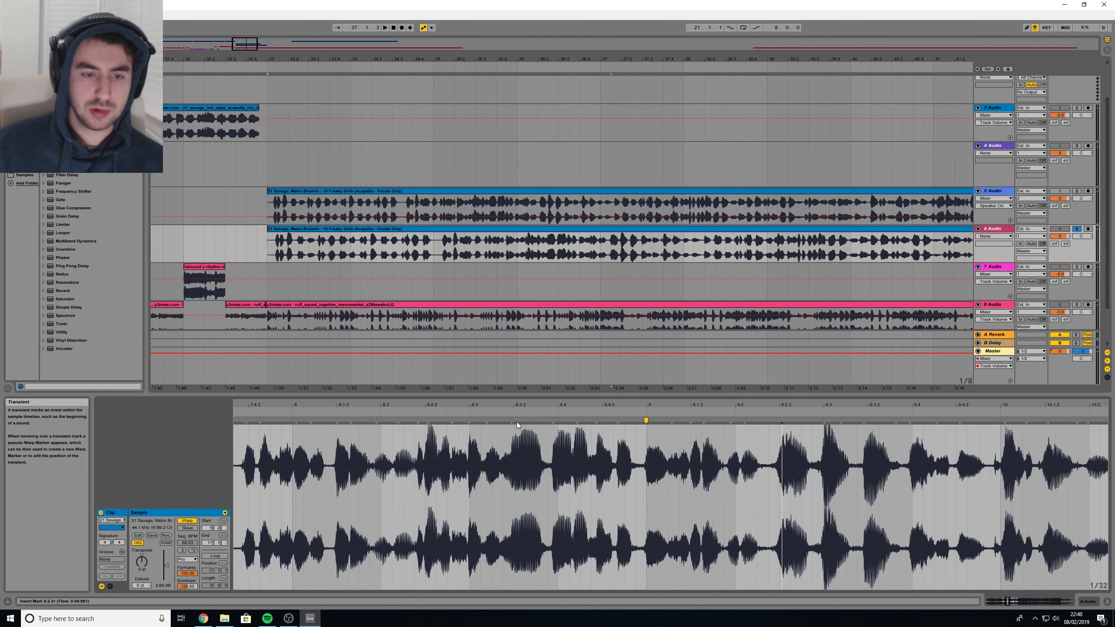
Play the synced acapella, and select, solo and play the unsynced clip on 5 Audio from bar 33 for comparison
{"action": "key", "text": "space"}
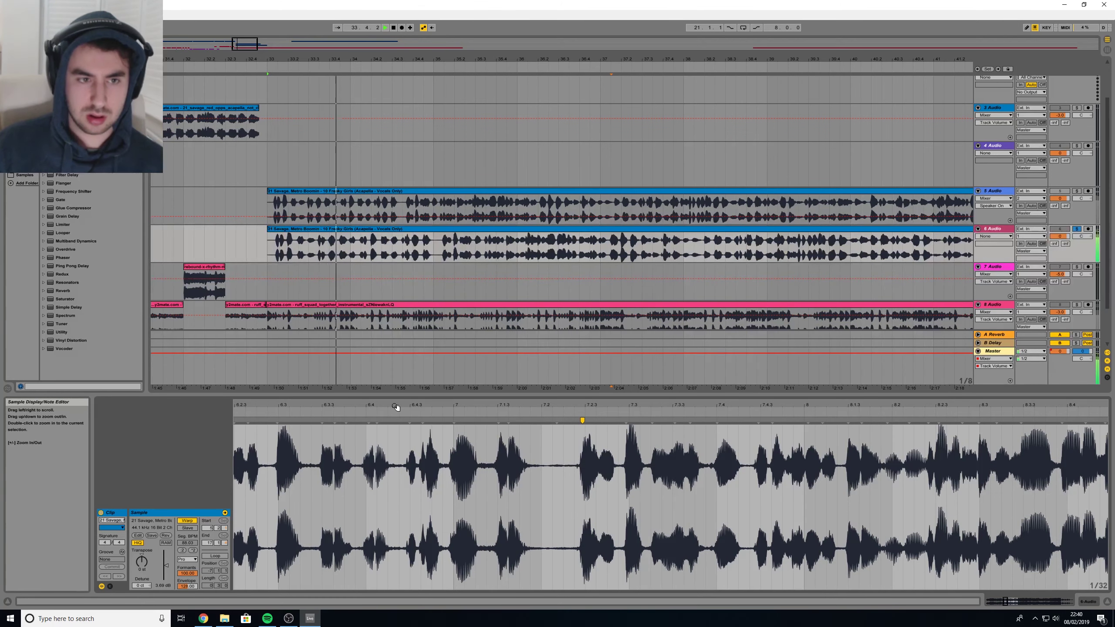
{"action": "key", "text": "space"}
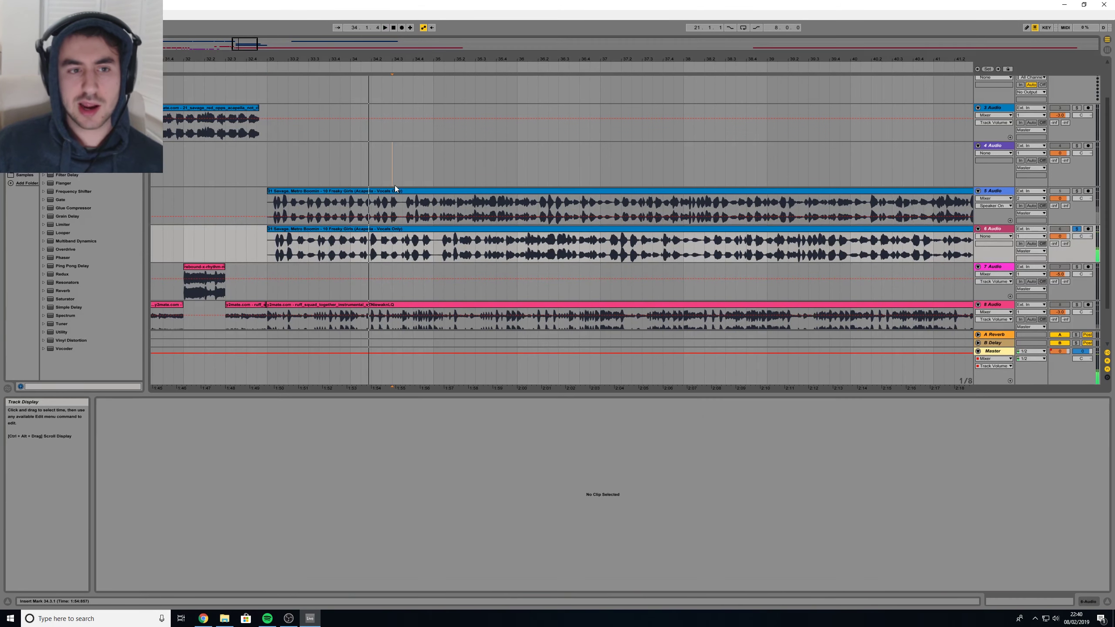
{"action": "left_click", "coordinate": [397, 187]}
{"action": "left_click", "coordinate": [288, 190]}
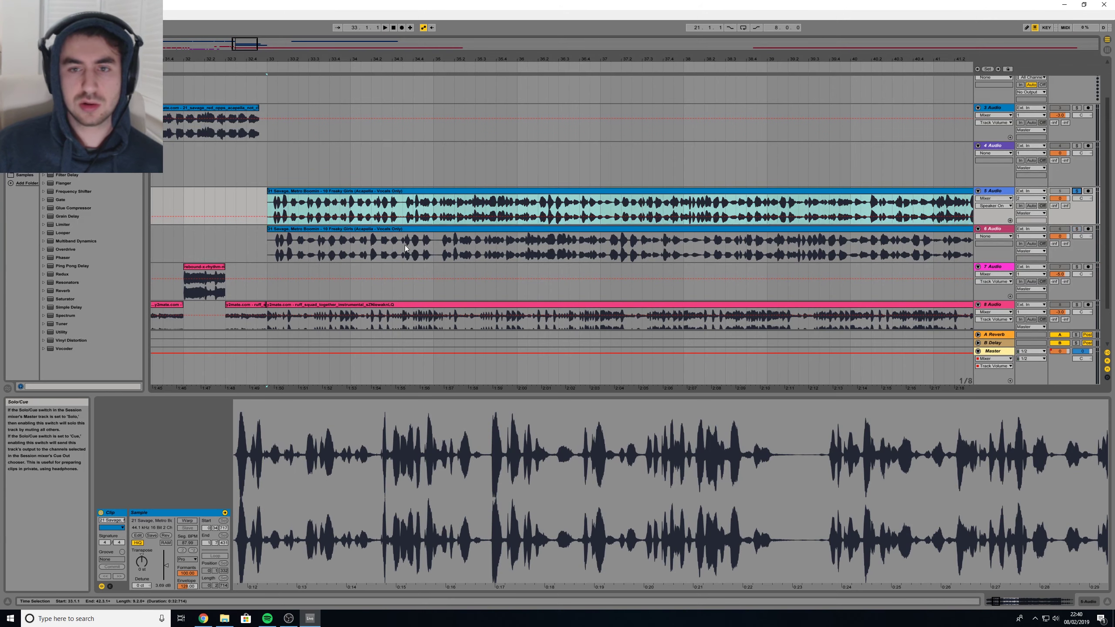
{"action": "key", "text": "space"}
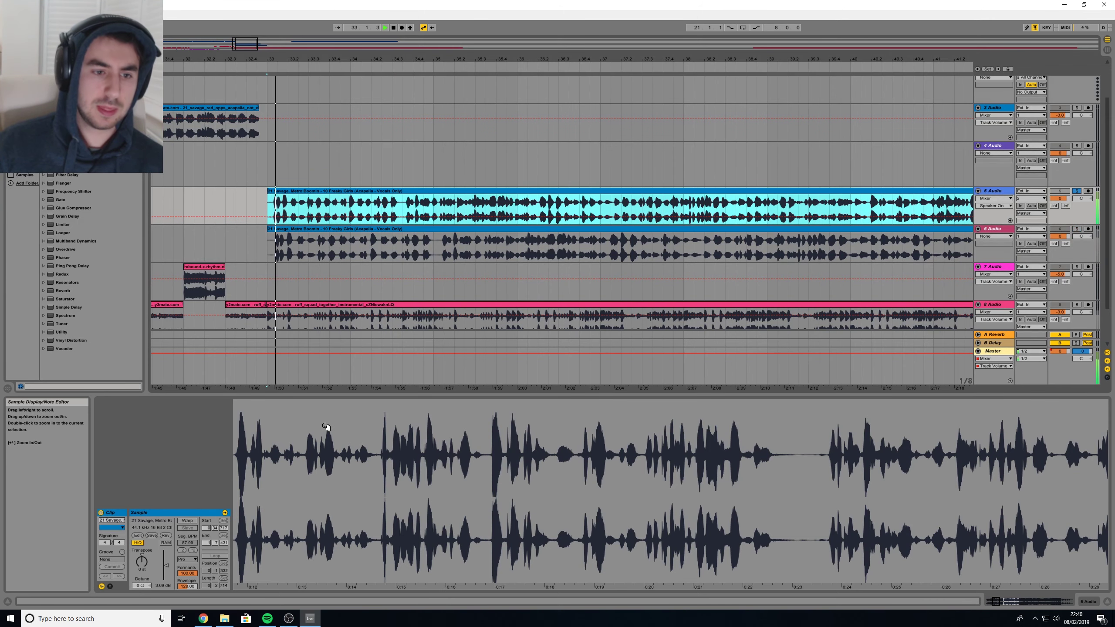
Turn on Warp for the unsynced clip on 5 Audio, keeping its current timing, and stop playback
{"action": "left_click", "coordinate": [187, 520]}
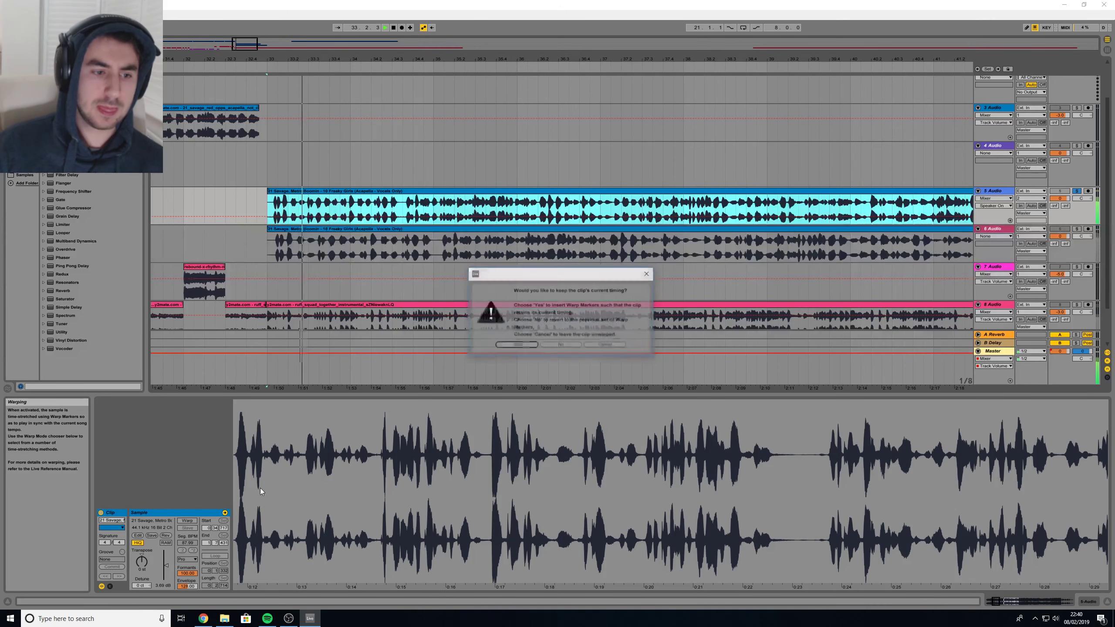
{"action": "left_click", "coordinate": [516, 345]}
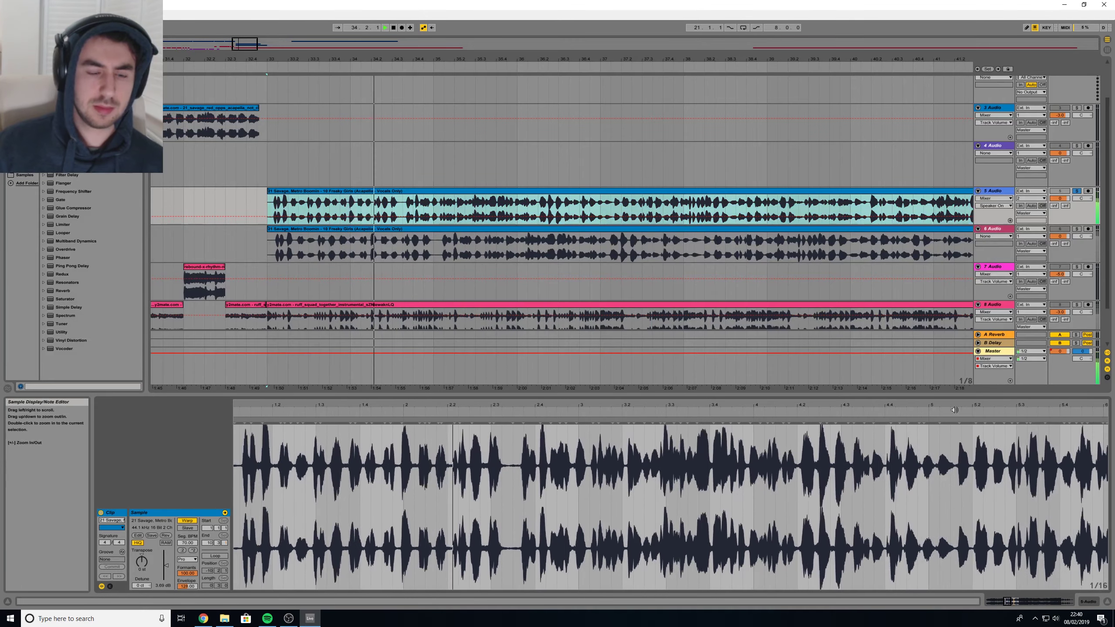
{"action": "key", "text": "space"}
Play the start of the 5 Audio clip and add a warp marker on the first vocal transient after 1.1.1
{"action": "left_click_drag", "start_coordinate": [588, 405], "coordinate": [1011, 404]}
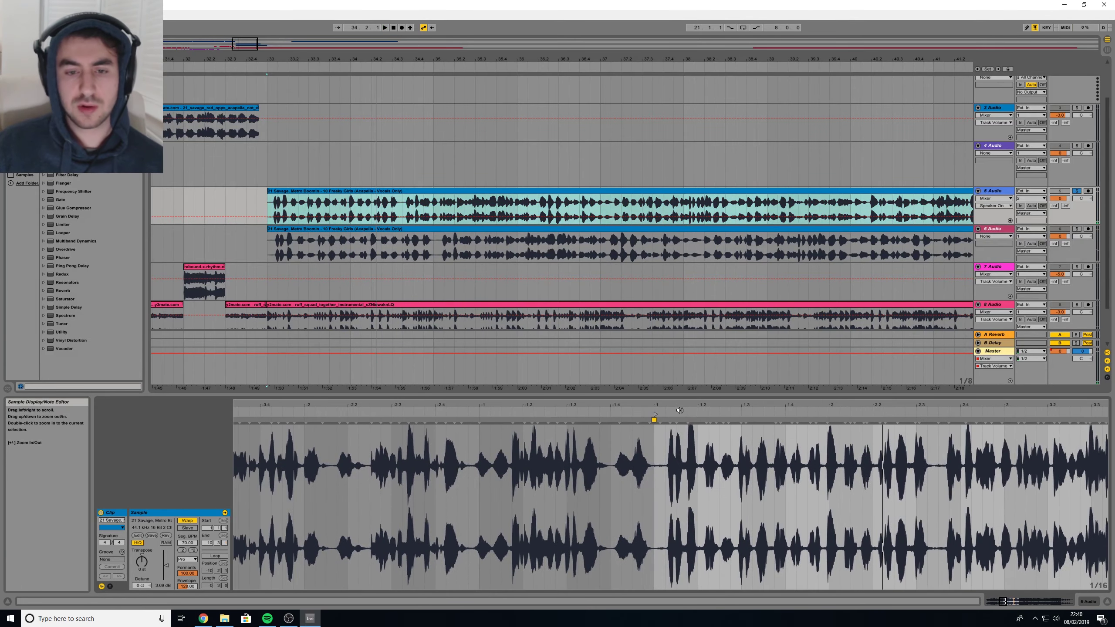
{"action": "left_click_drag", "start_coordinate": [689, 408], "coordinate": [563, 421]}
{"action": "key", "text": "space"}
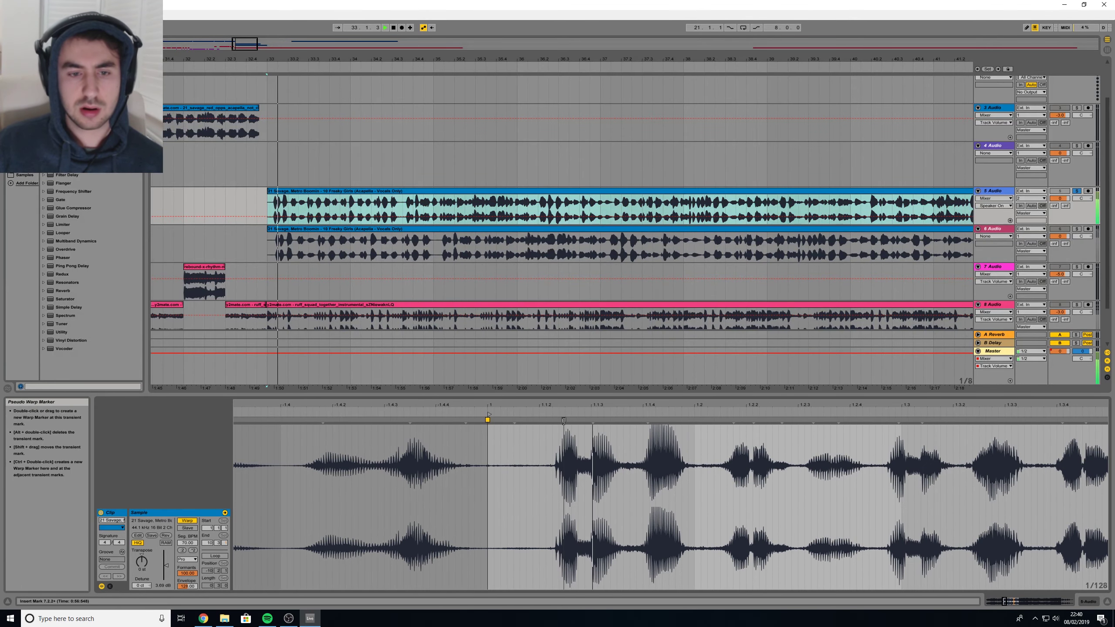
{"action": "double_click", "coordinate": [564, 421]}
{"action": "key", "text": "space"}
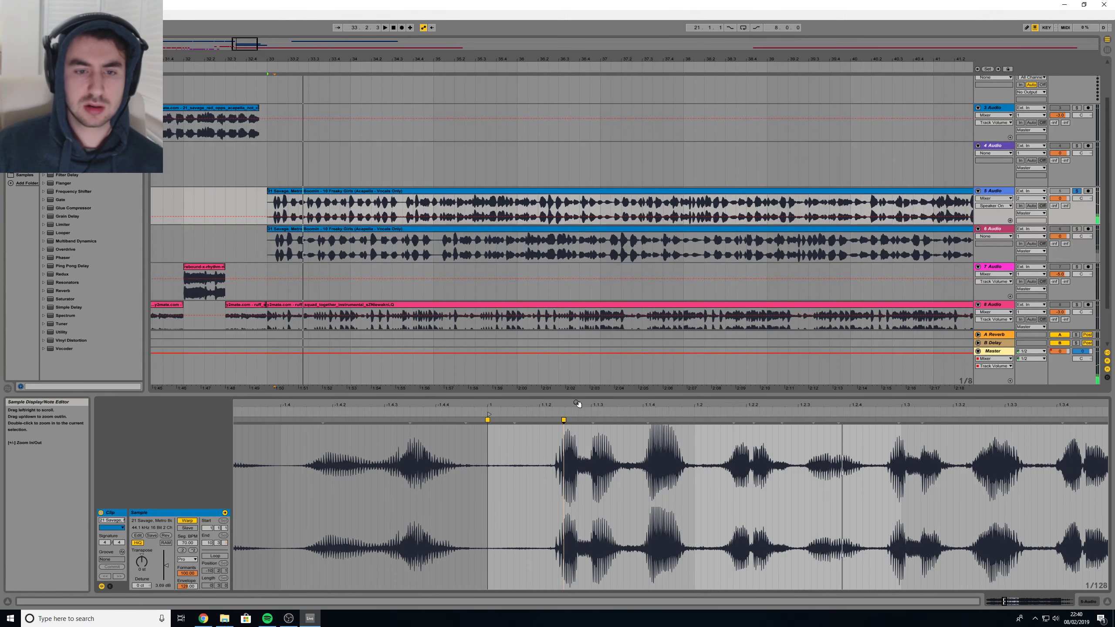
Place a warp marker on the next strong transient at 1.2.1, trying an earlier position at 1.1.4 and undoing that move
{"action": "mouse_move", "coordinate": [558, 410]}
{"action": "left_mouse_down"}
{"action": "mouse_move", "coordinate": [414, 420]}
{"action": "mouse_move", "coordinate": [441, 420]}
{"action": "left_mouse_up"}
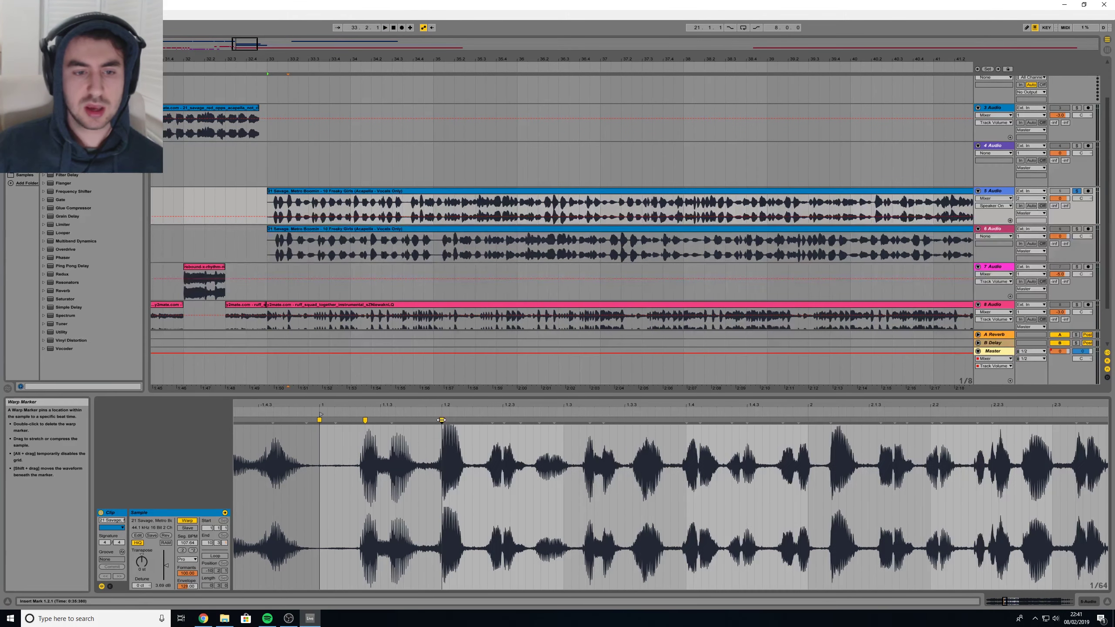
{"action": "left_click", "coordinate": [447, 416]}
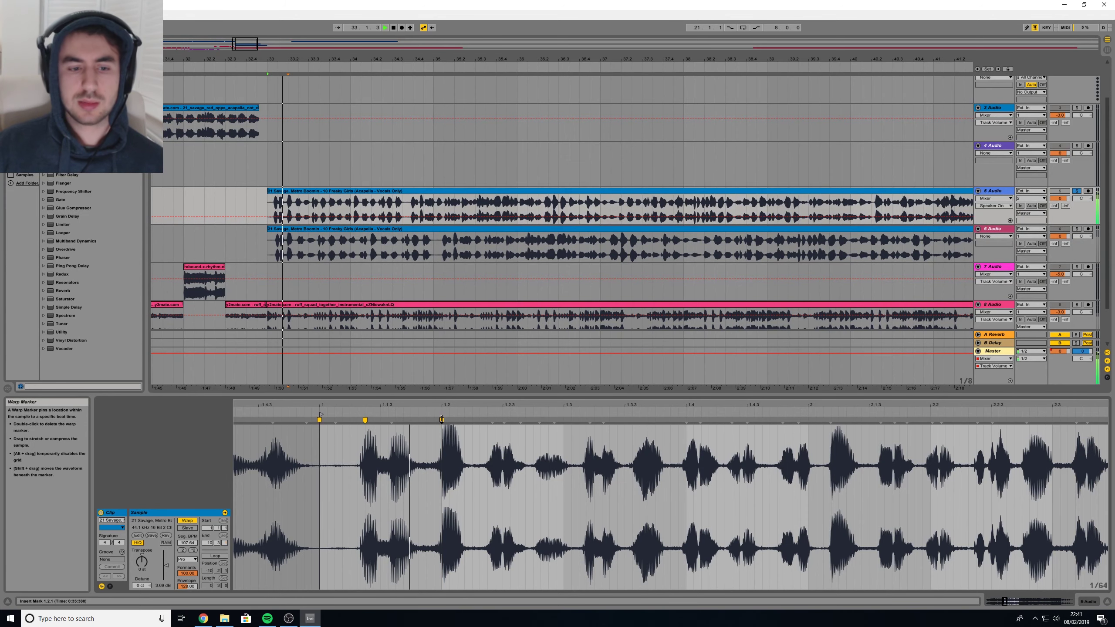
{"action": "left_click_drag", "start_coordinate": [441, 420], "coordinate": [419, 420]}
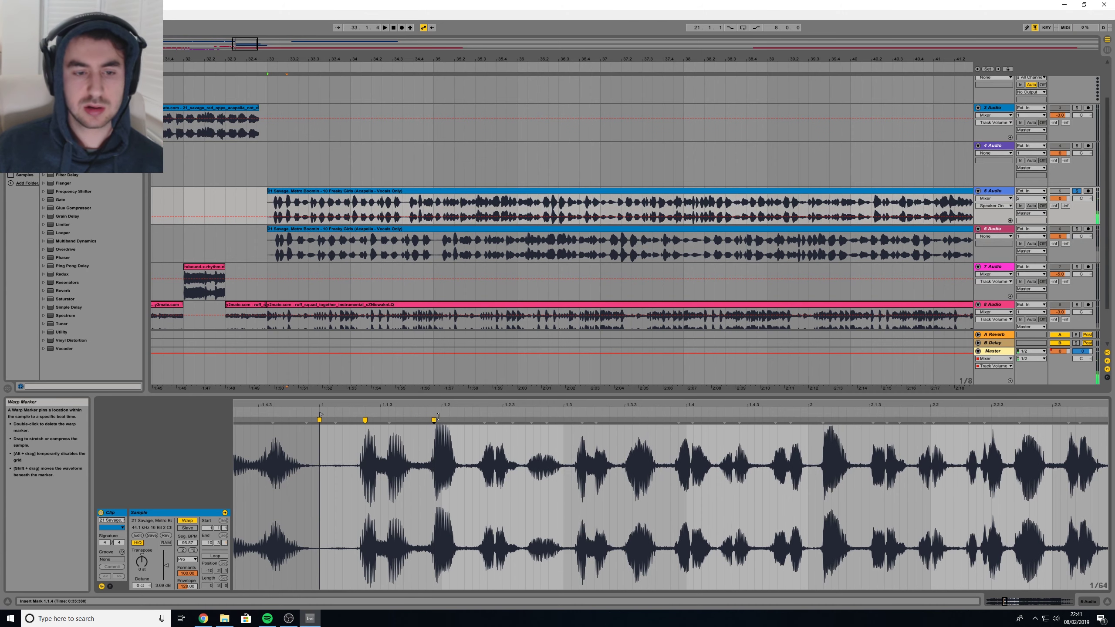
{"action": "key", "text": "ctrl+z"}
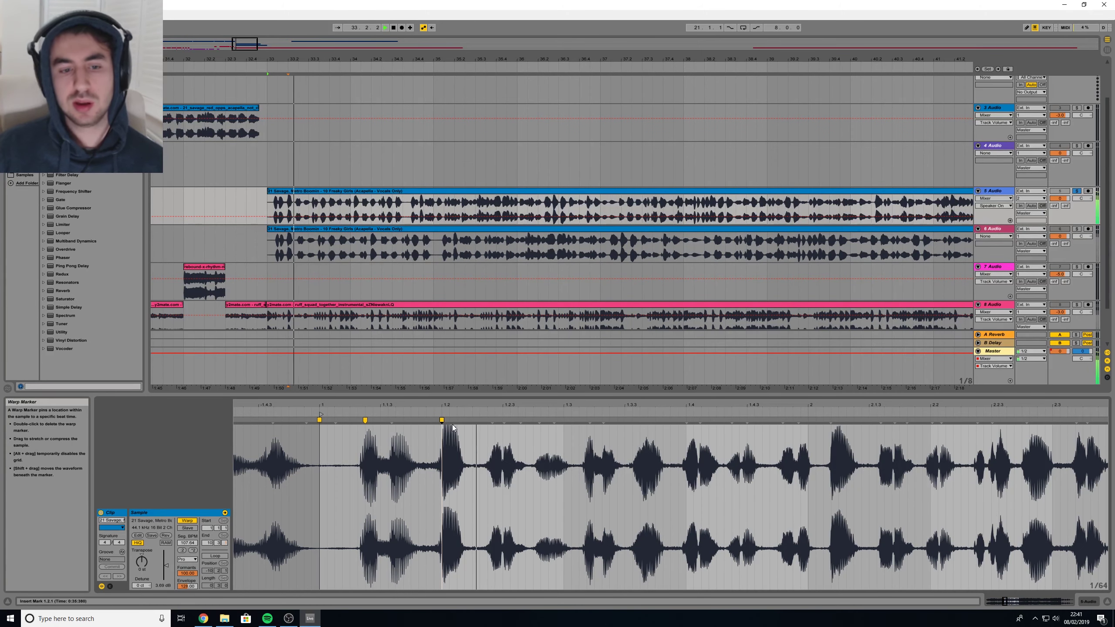
{"action": "key", "text": "space"}
Stretch the strong transient after bar 2 to a warp marker at 2.2.1 and play the clip from its start
{"action": "left_click", "coordinate": [539, 439]}
{"action": "mouse_move", "coordinate": [835, 424]}
{"action": "left_mouse_down"}
{"action": "mouse_move", "coordinate": [945, 430]}
{"action": "mouse_move", "coordinate": [932, 428]}
{"action": "left_mouse_up"}
{"action": "key", "text": "space"}
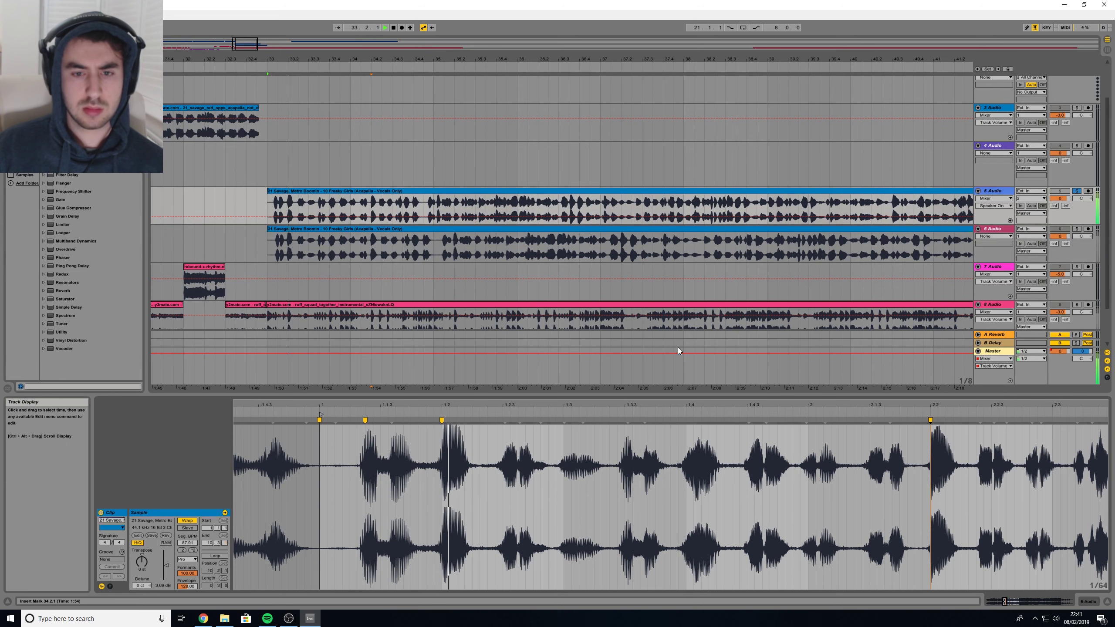
Turn off solo on 5 Audio, mute 6 Audio and play the newly warped acapella with the instrumental
{"action": "left_click", "coordinate": [1077, 192]}
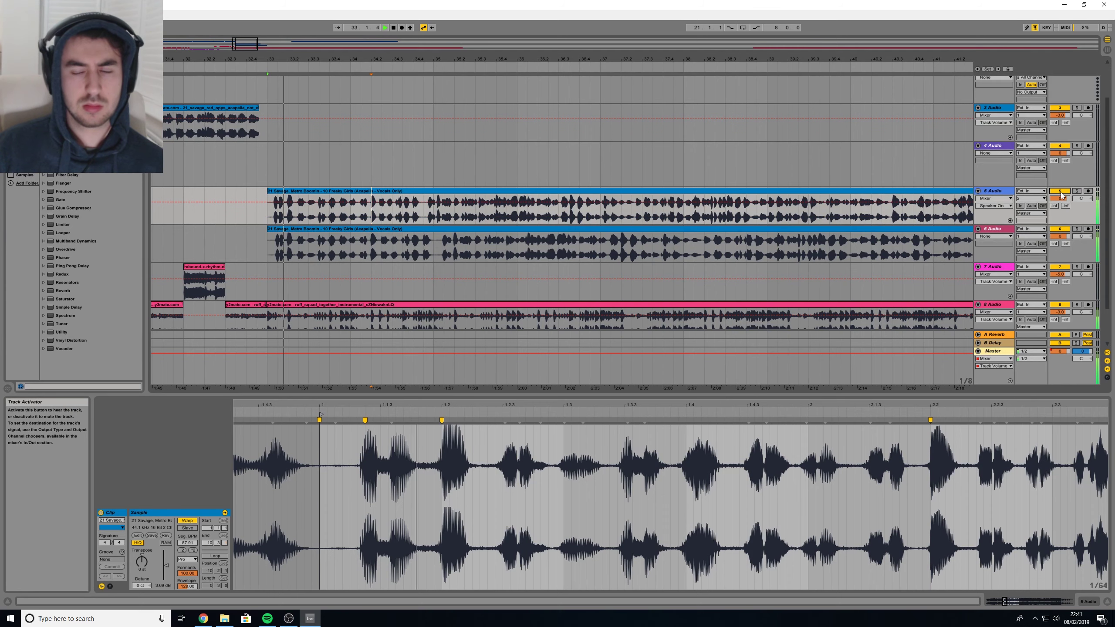
{"action": "left_click", "coordinate": [1060, 229]}
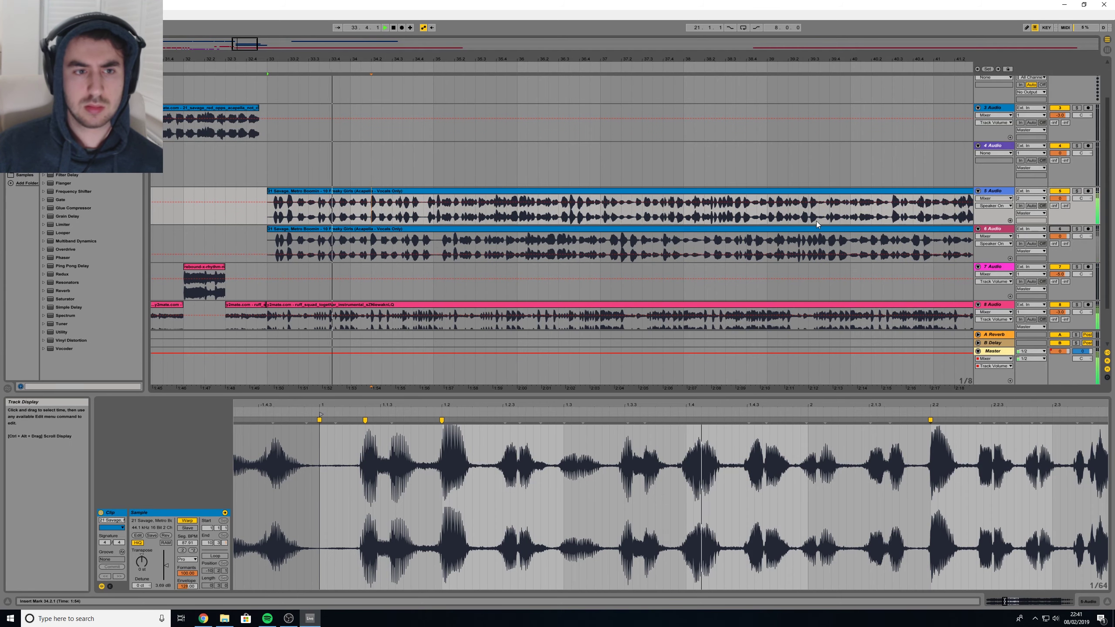
{"action": "key", "text": "space"}
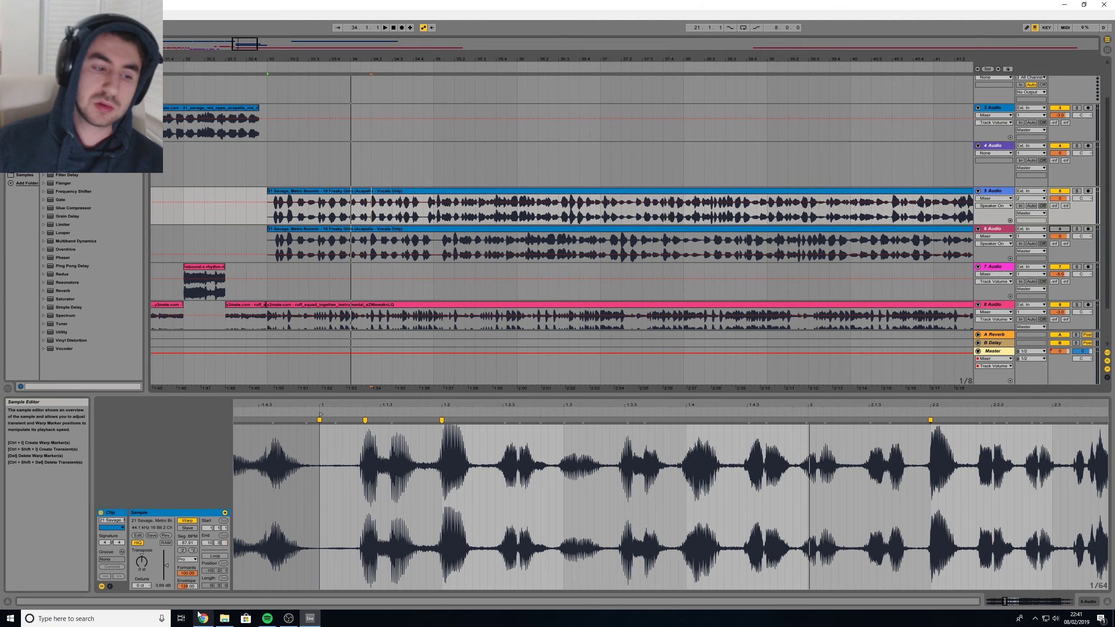
Set the 5 Audio clip's warp mode to Beats, solo its track and play the warped acapella
{"action": "left_click", "coordinate": [187, 560]}
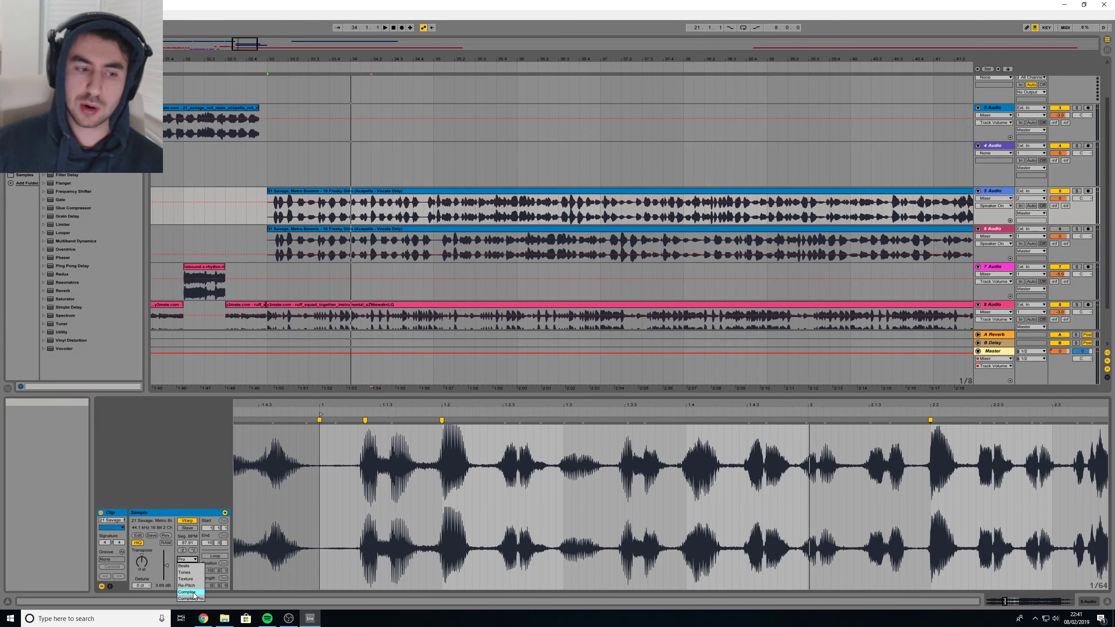
{"action": "left_click", "coordinate": [184, 566]}
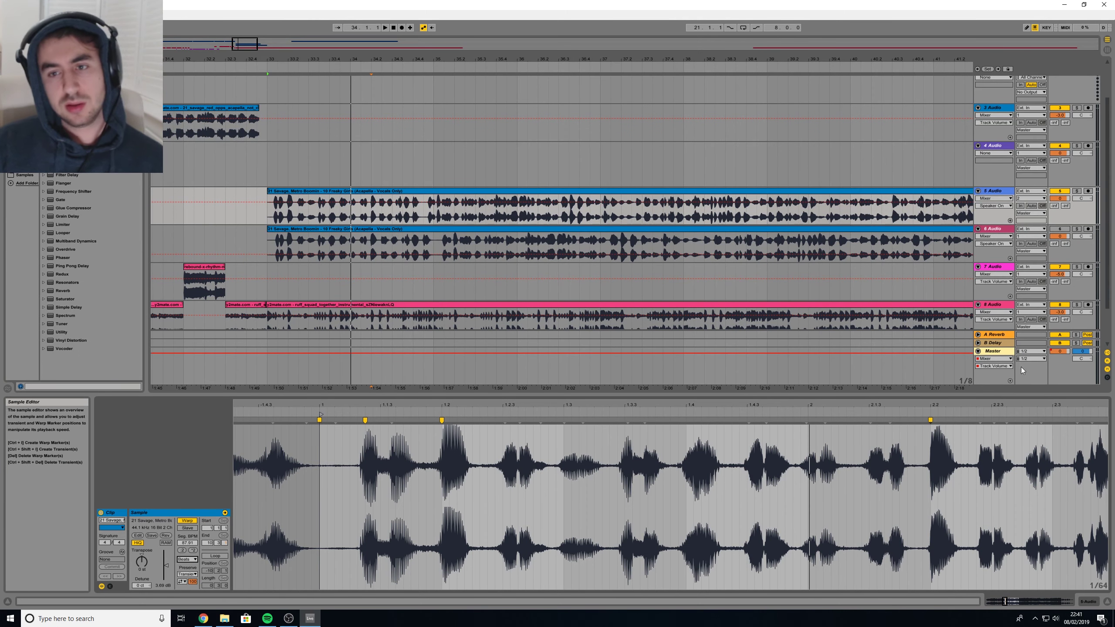
{"action": "left_click", "coordinate": [1077, 191]}
{"action": "key", "text": "space"}
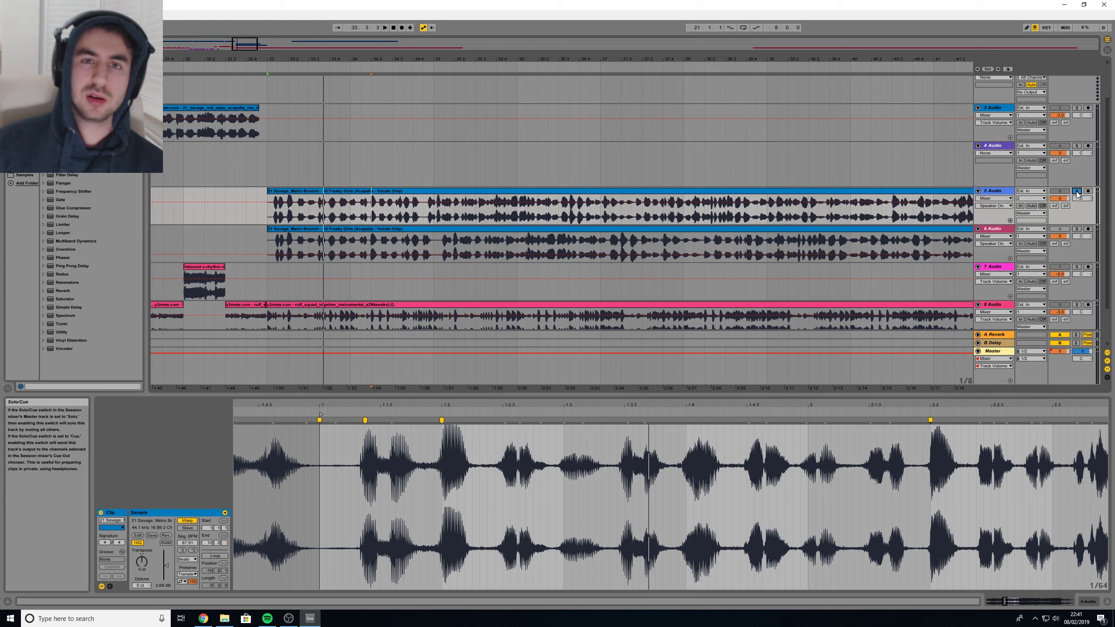
Set the 5 Audio clip's warp mode to Complex Pro, try a reduced Formants amount and play the soloed acapella
{"action": "left_click", "coordinate": [186, 559]}
{"action": "left_click", "coordinate": [196, 591]}
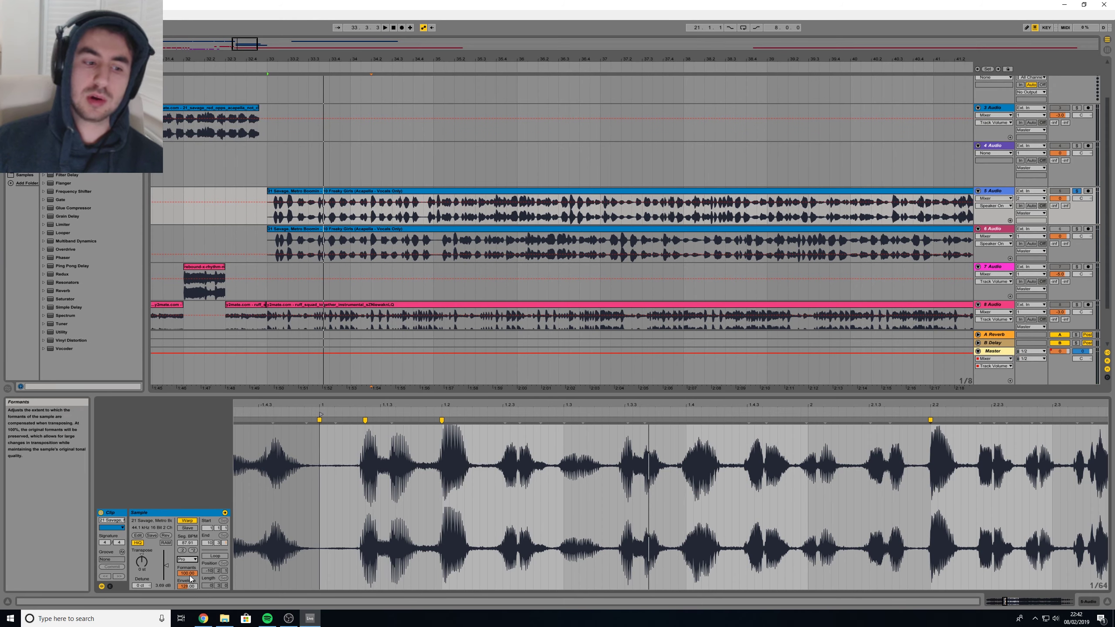
{"action": "left_click_drag", "start_coordinate": [186, 573], "coordinate": [190, 578]}
{"action": "key", "text": "space"}
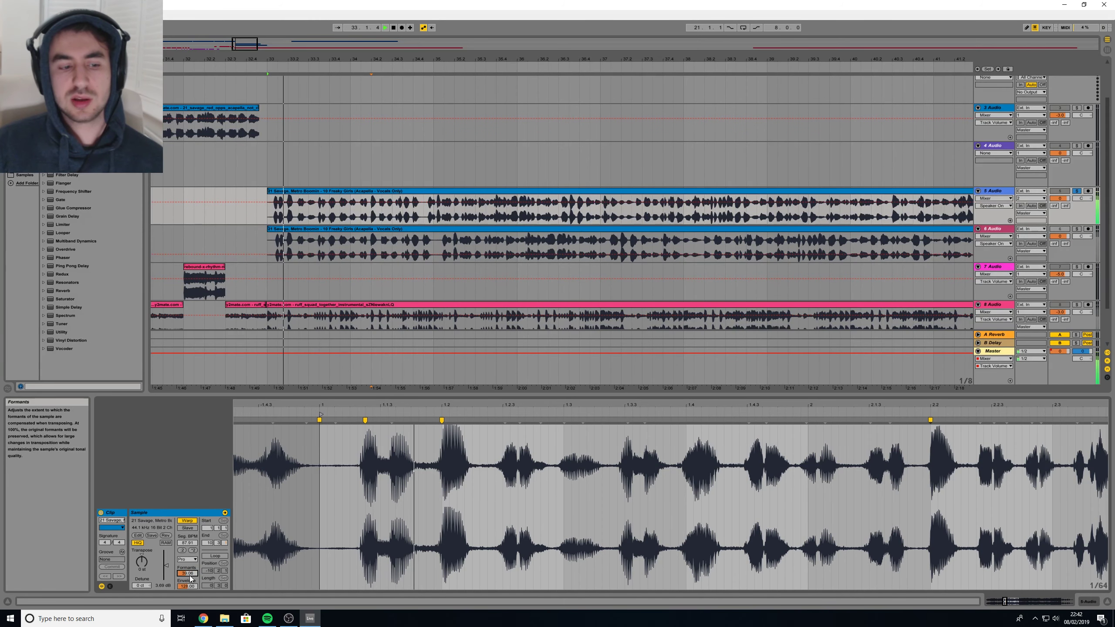
{"action": "key", "text": "space"}
{"action": "left_click", "coordinate": [195, 559]}
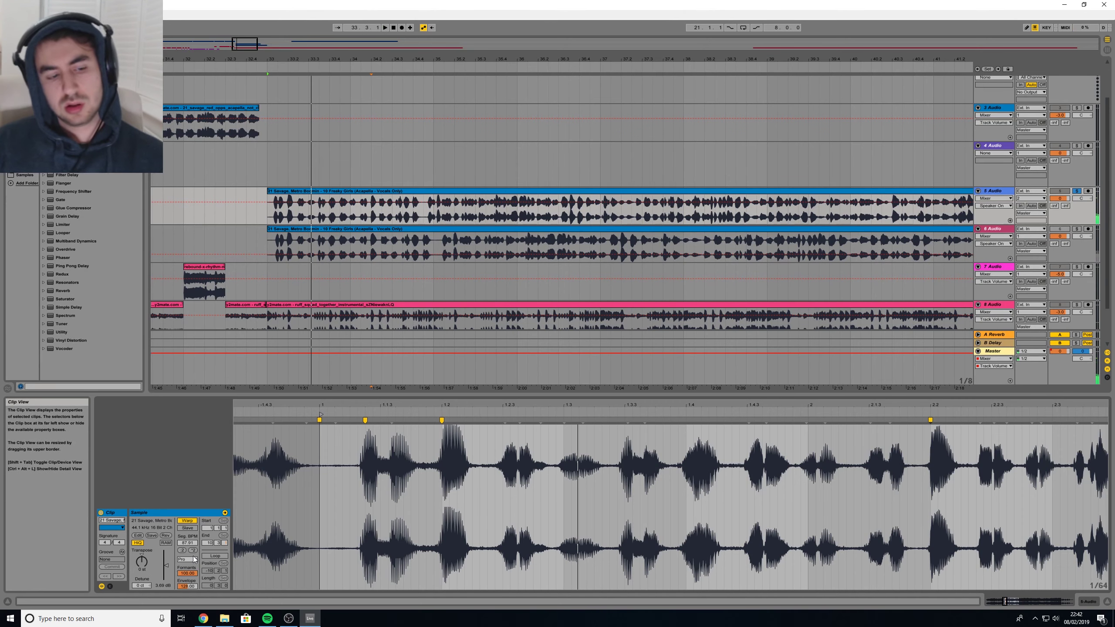
{"action": "left_click", "coordinate": [194, 560]}
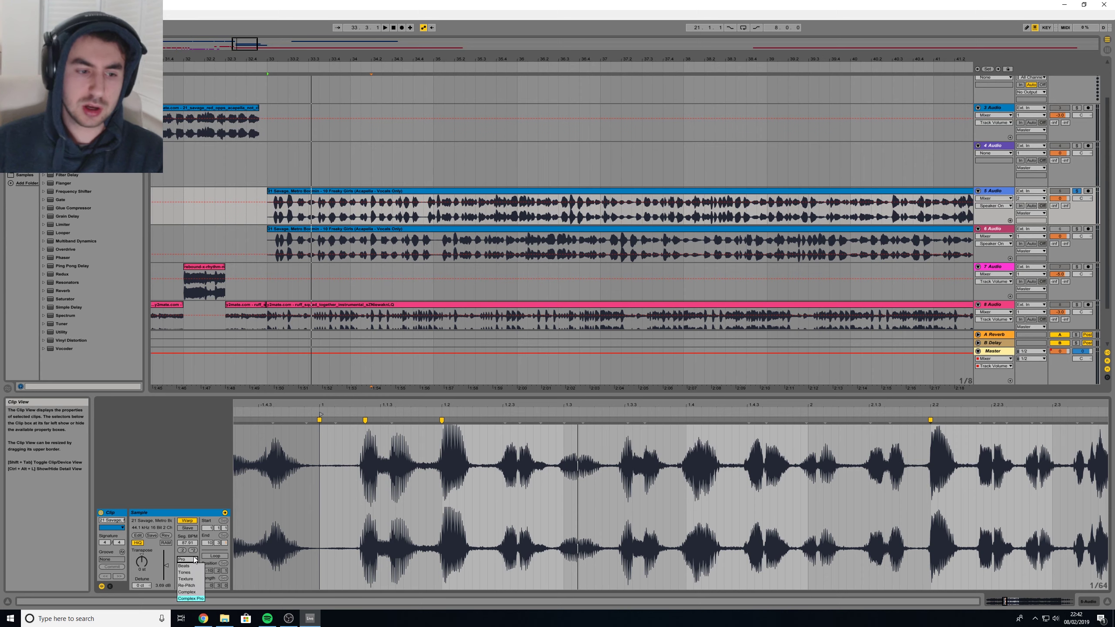
{"action": "left_click", "coordinate": [194, 559]}
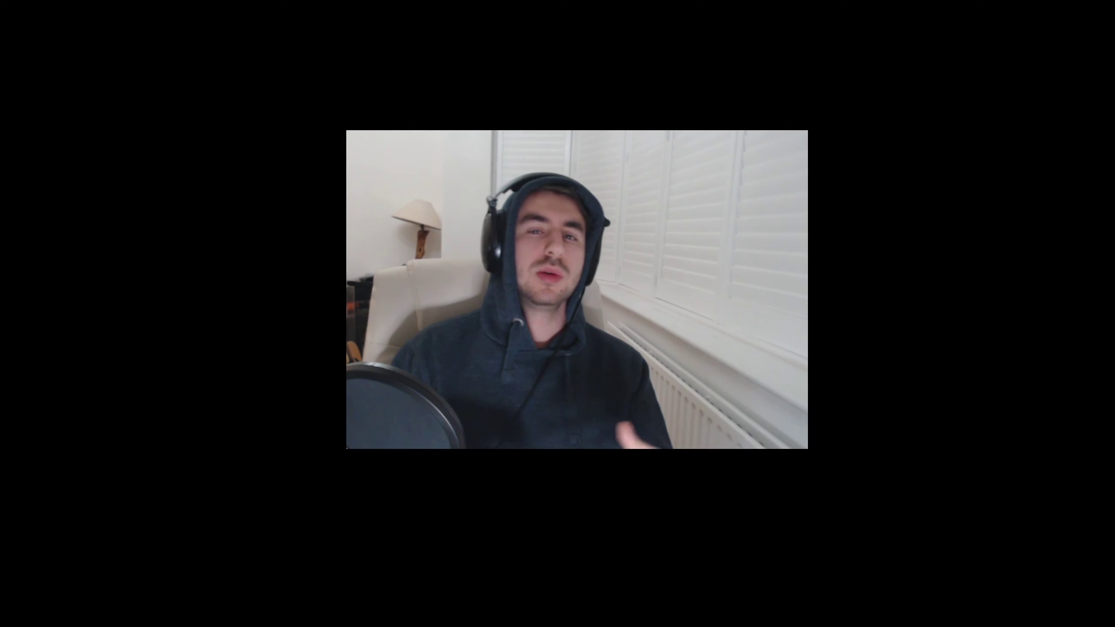